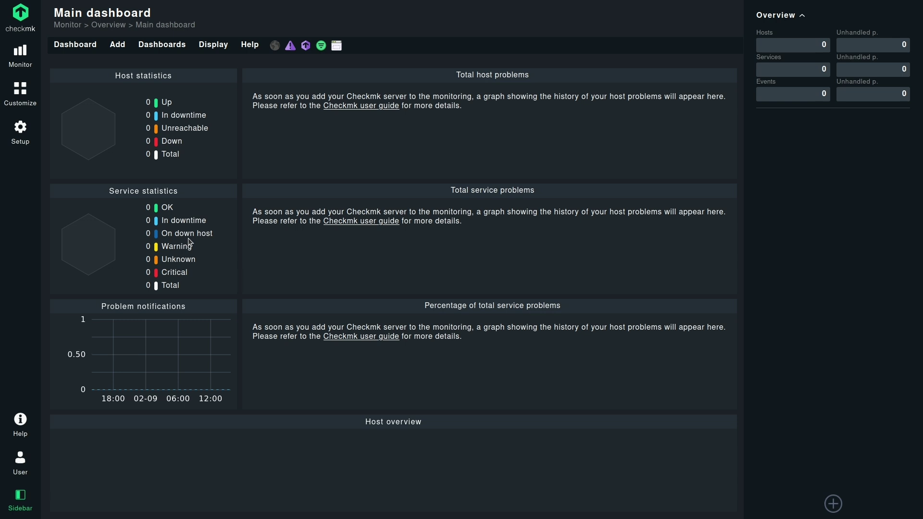
Add host datadog-instance to the Main folder with IP address family No IP, and save.
click(34, 134)
click(79, 115)
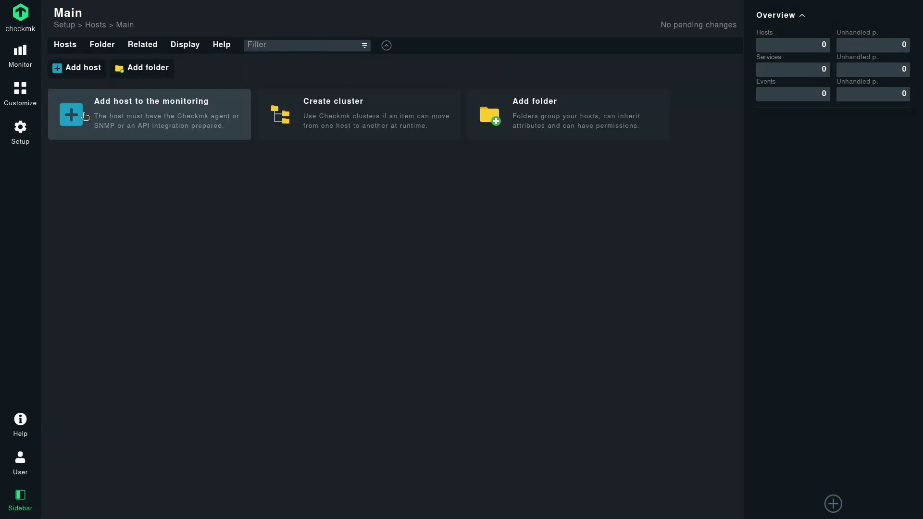
click(124, 110)
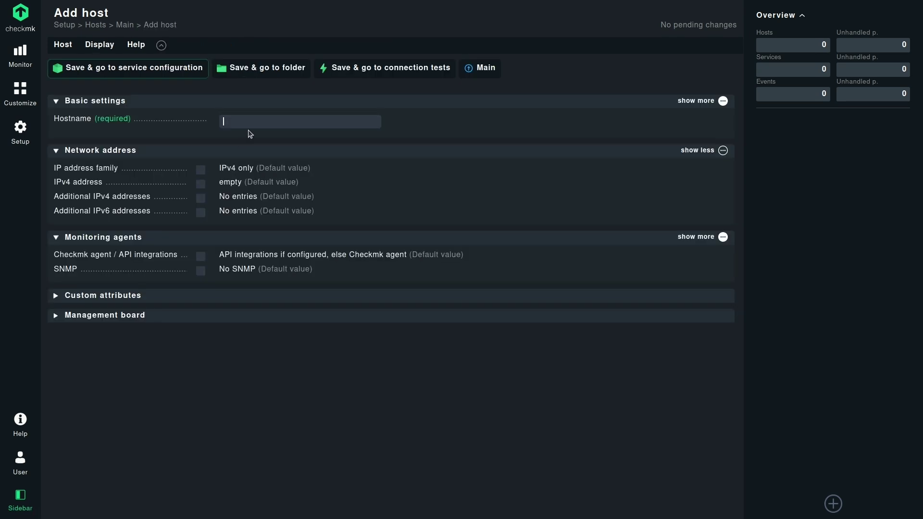
text(dat)
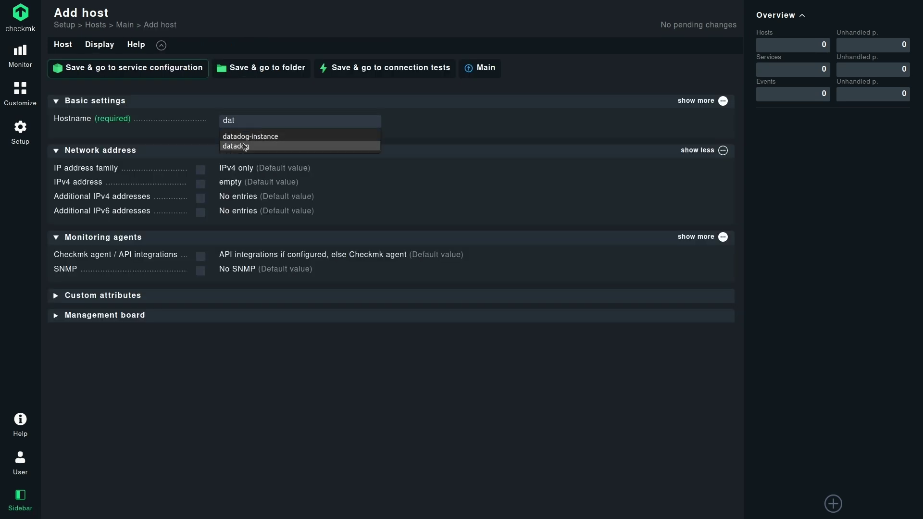
click(248, 136)
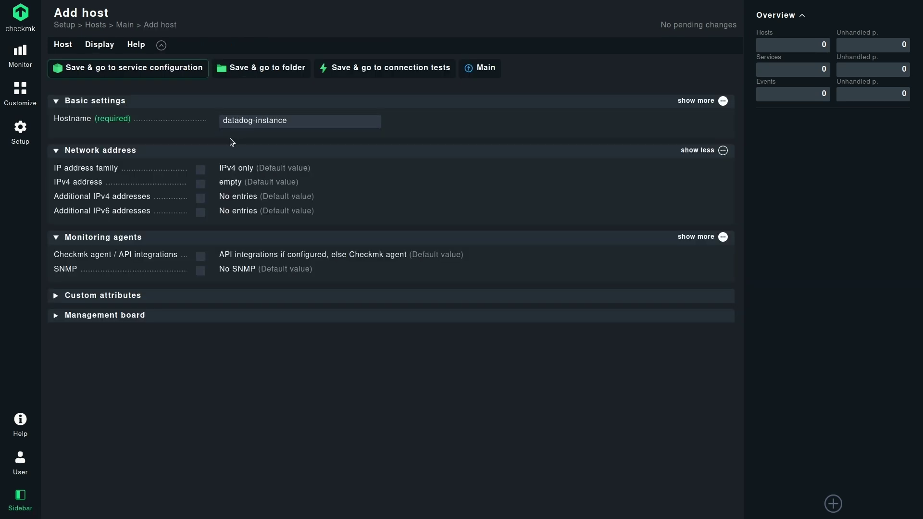
click(201, 170)
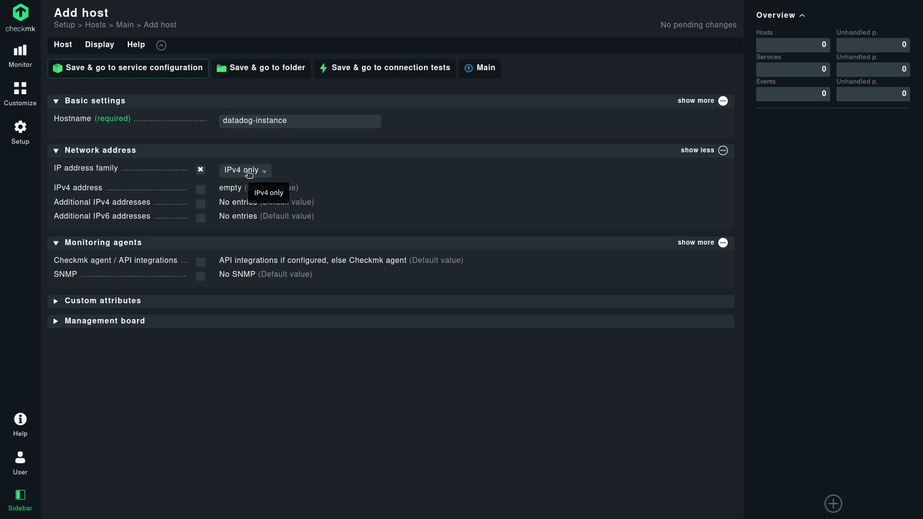
click(249, 174)
click(246, 240)
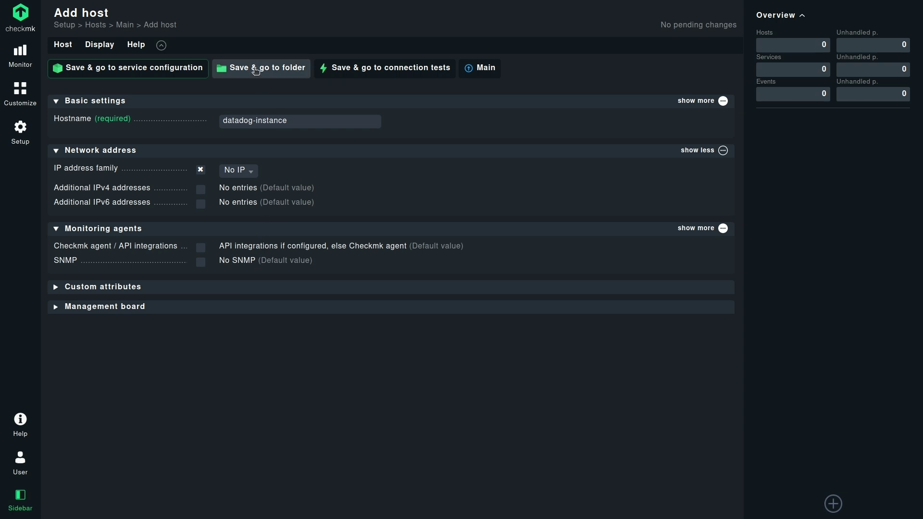
click(256, 70)
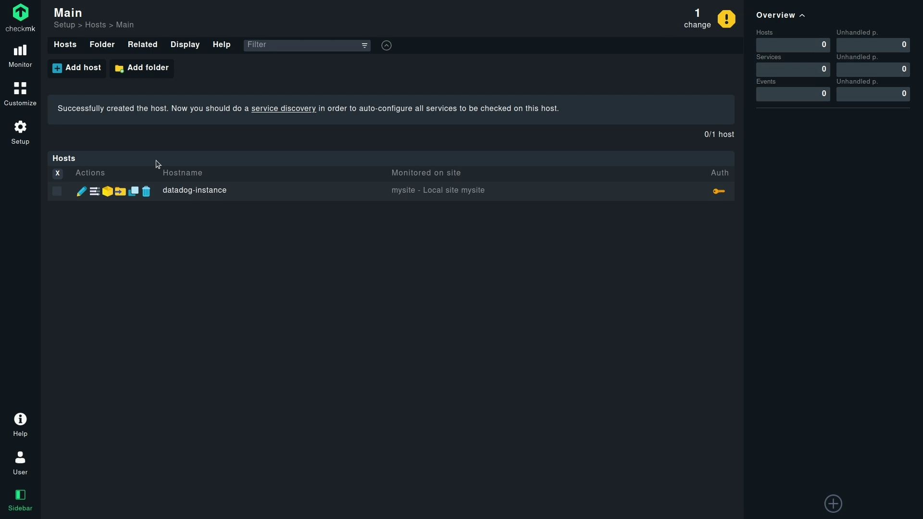
Find the Passwords page via the Setup search 'pa' and start a new password.
click(20, 132)
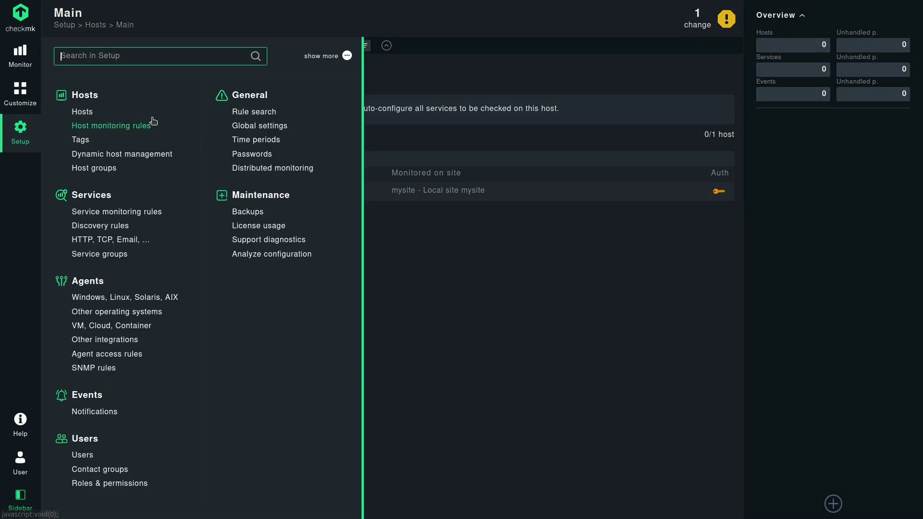
text(pass)
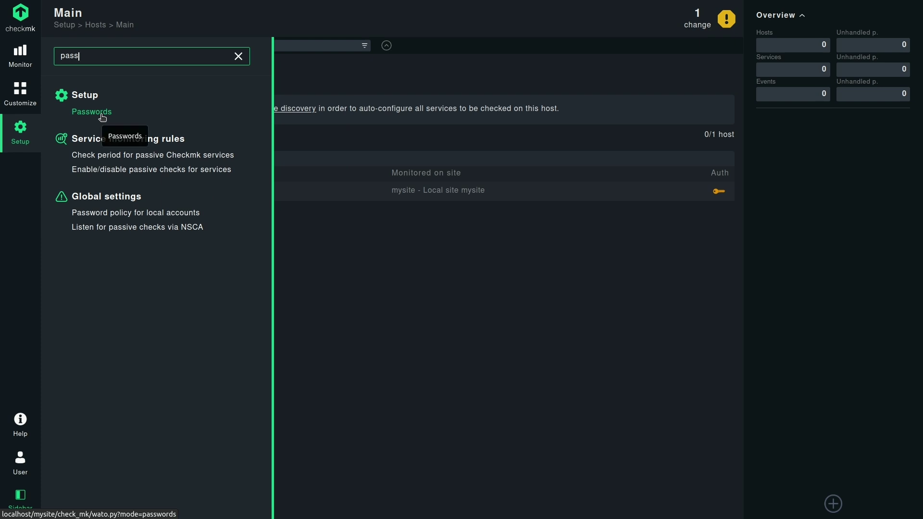
click(102, 116)
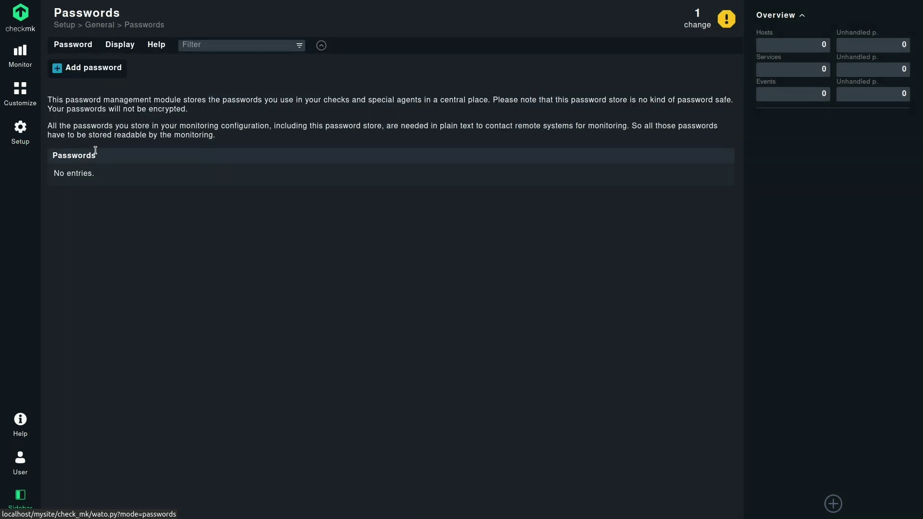
click(95, 70)
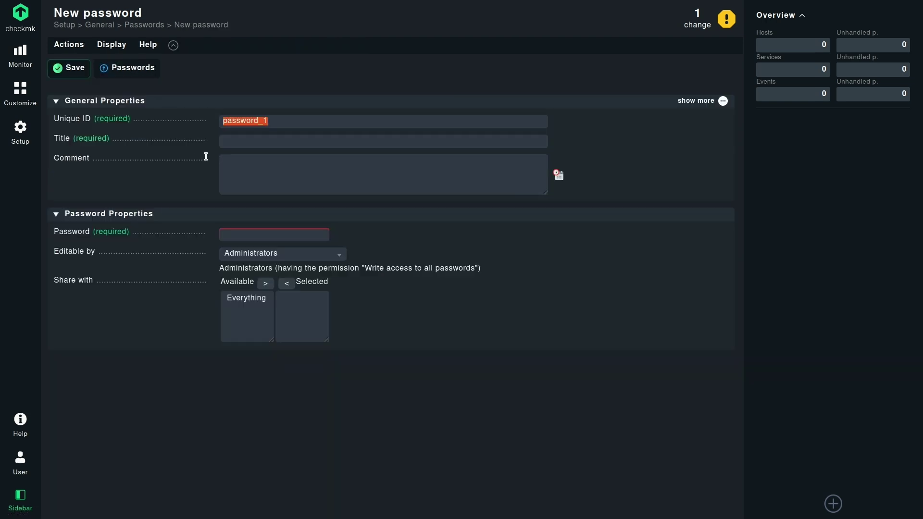
Set the unique ID and title to checkmk_api_key and date-stamp the comment.
text(ch)
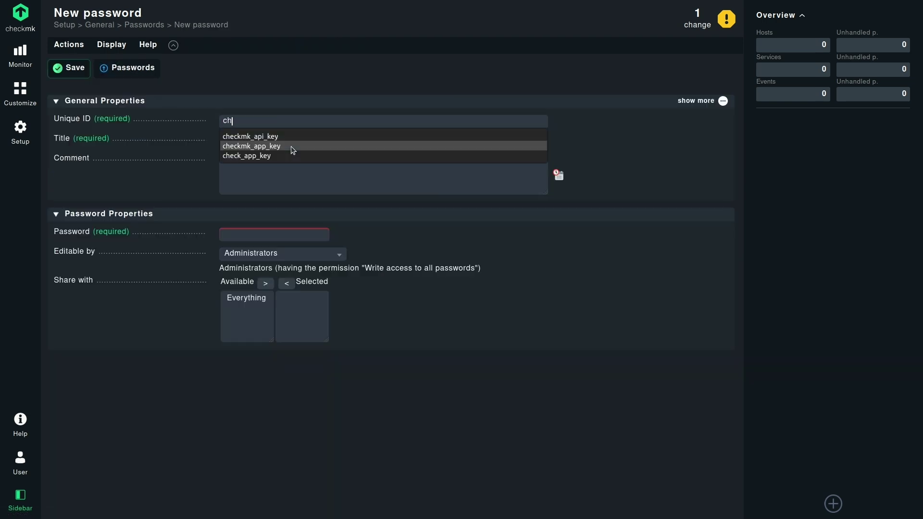
text(eck)
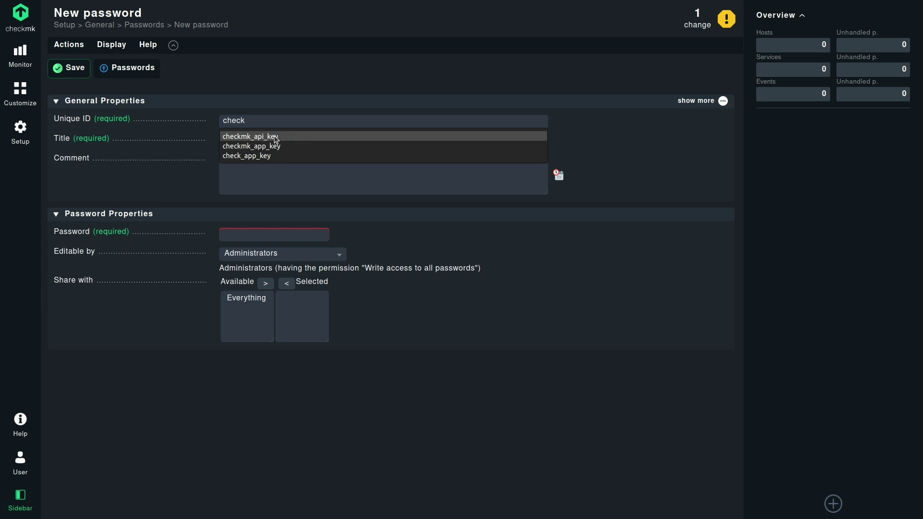
click(275, 136)
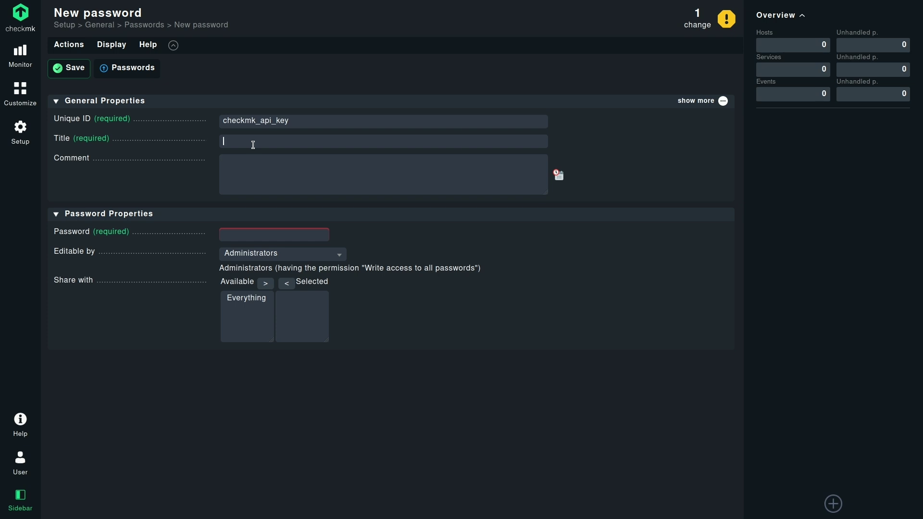
text(ch)
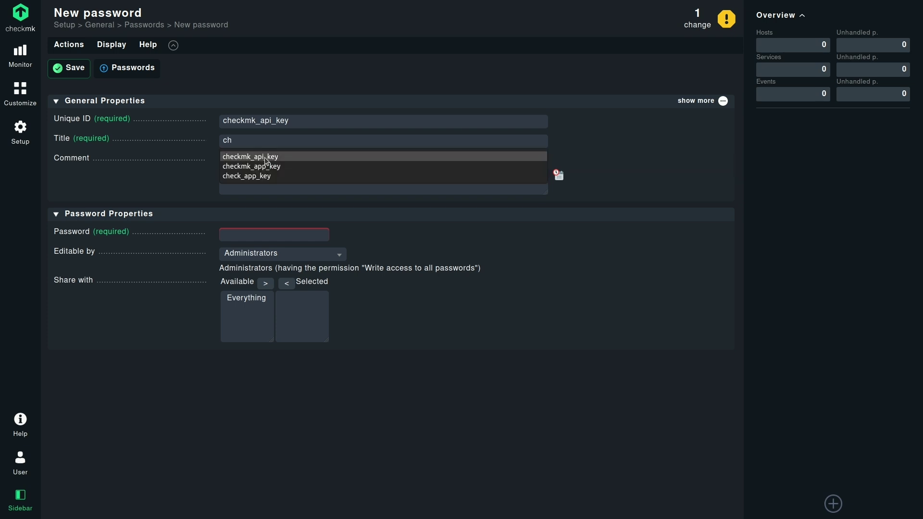
click(270, 157)
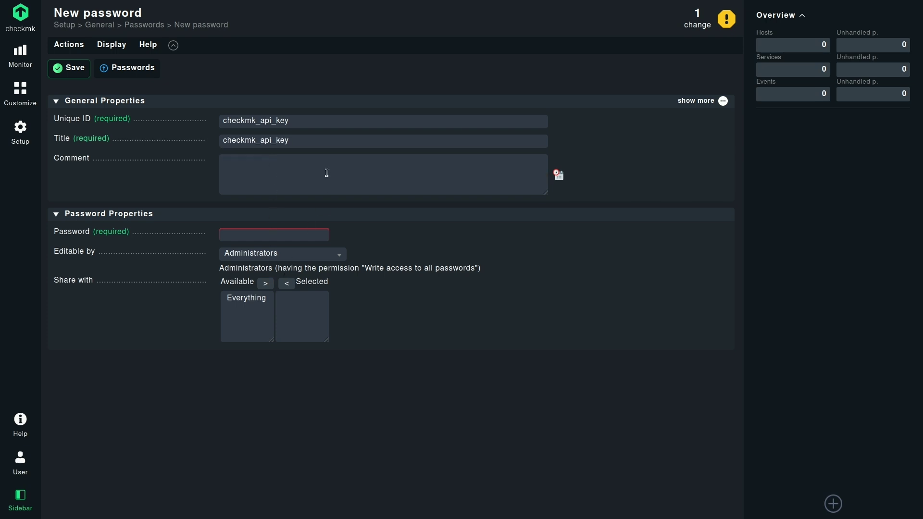
click(558, 175)
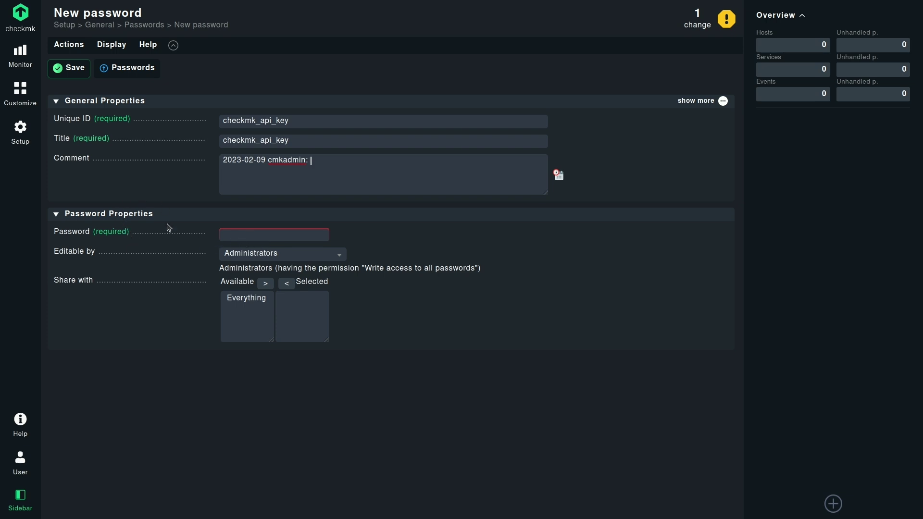
mouse_move(184, 3)
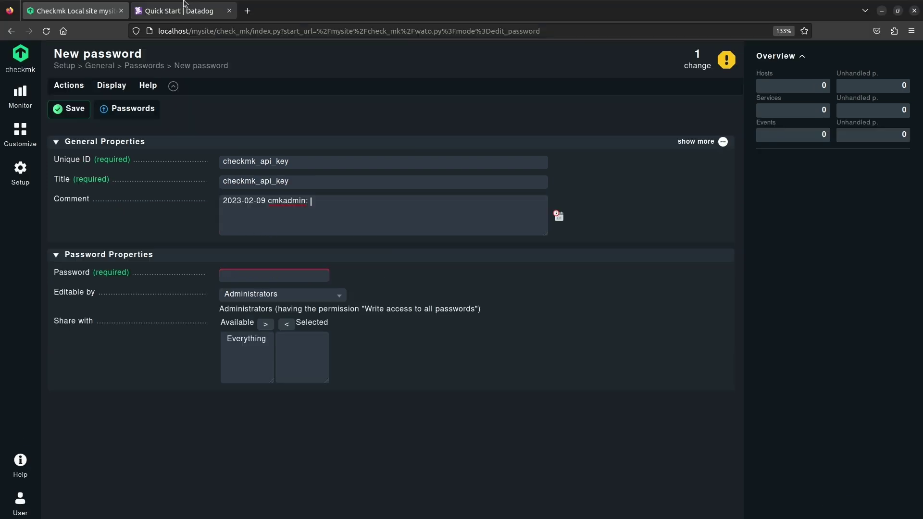
In full-screen Datadog, go to Organization Settings > API Keys and copy the checkmk_api_key value.
click(152, 14)
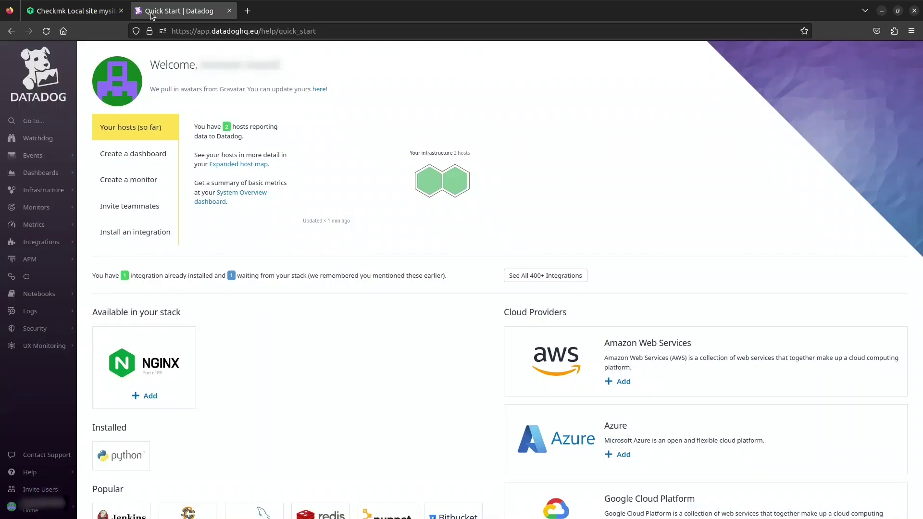
key(F11)
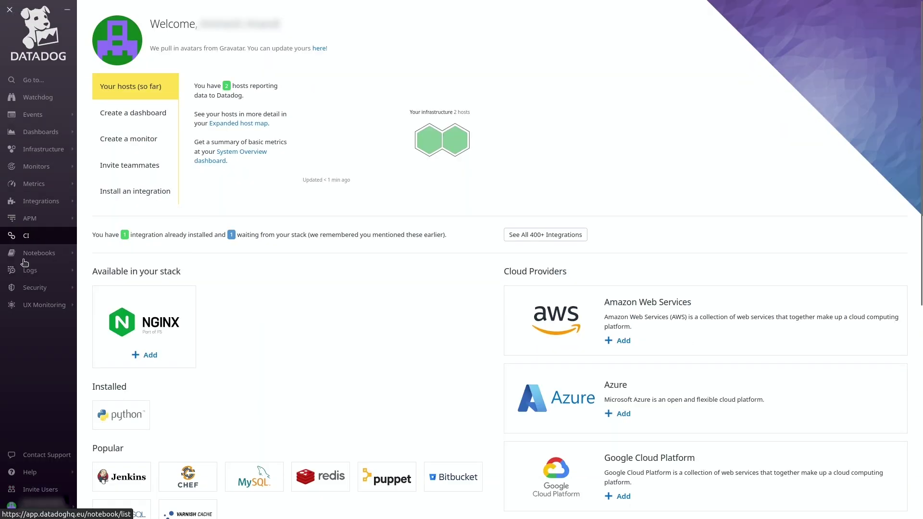
mouse_move(50, 507)
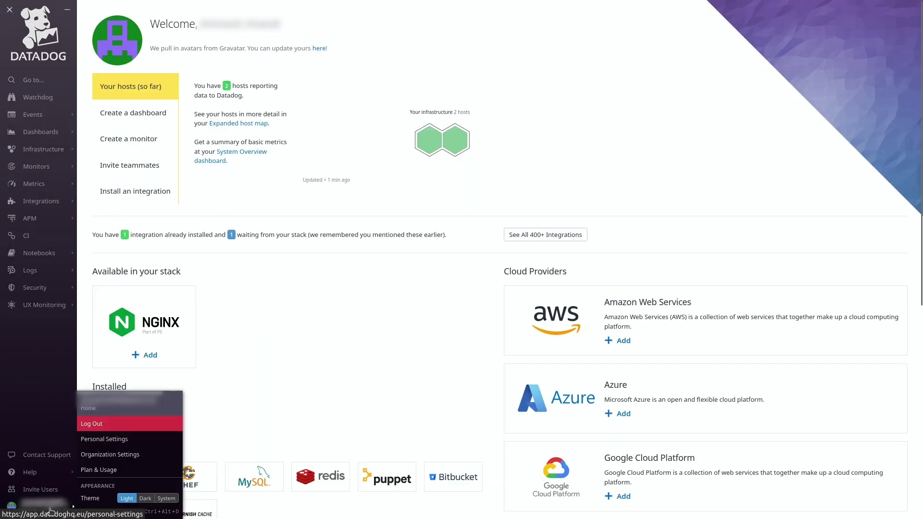
click(99, 454)
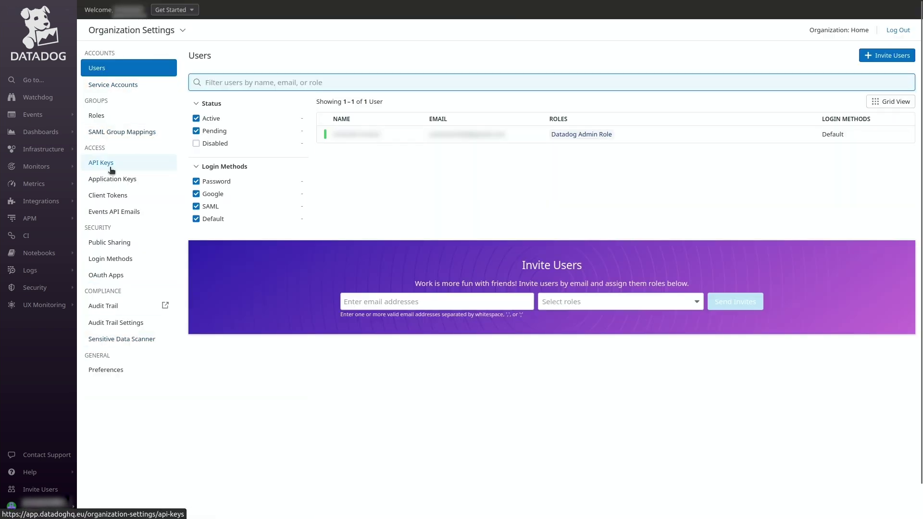
click(105, 162)
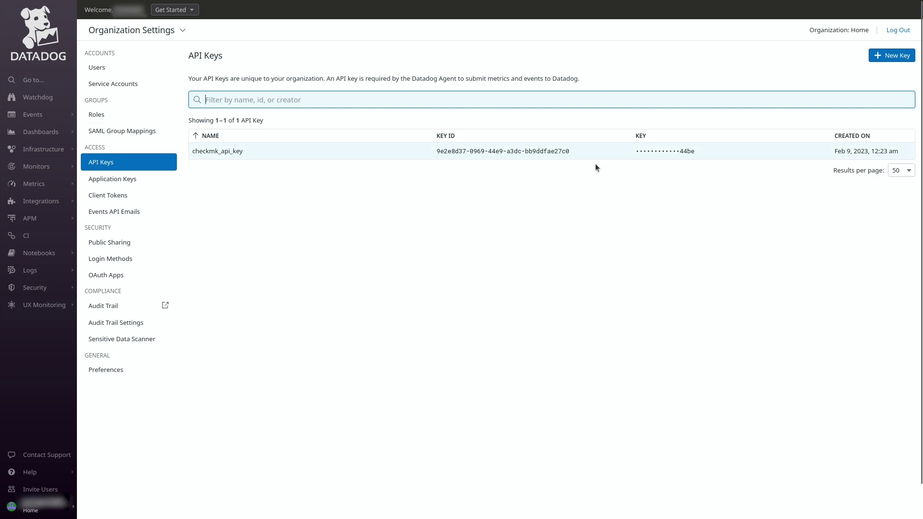
click(566, 152)
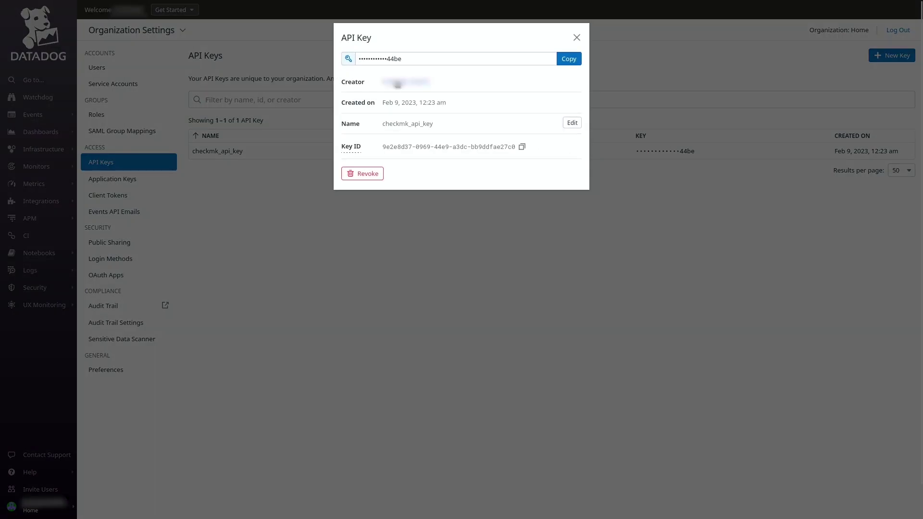
click(568, 59)
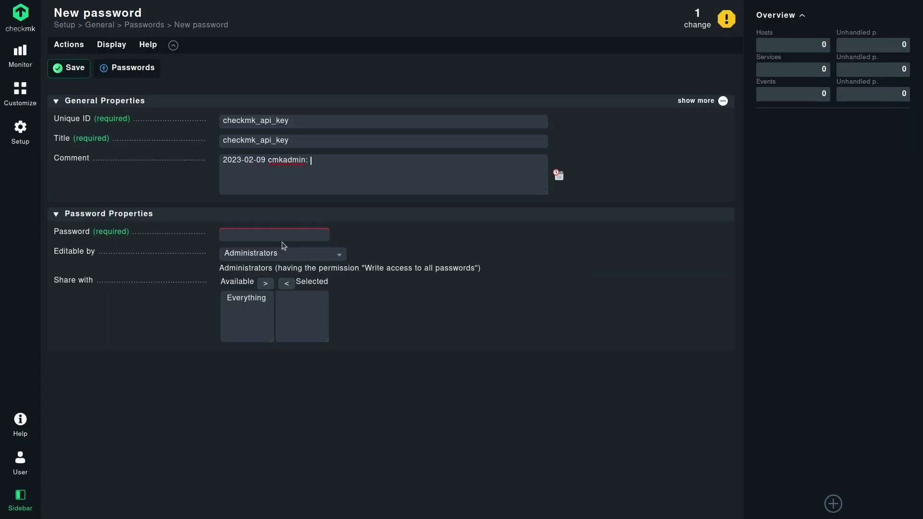
Paste the copied Datadog API key as the checkmk_api_key password and save it.
click(282, 234)
key(ctrl+v)
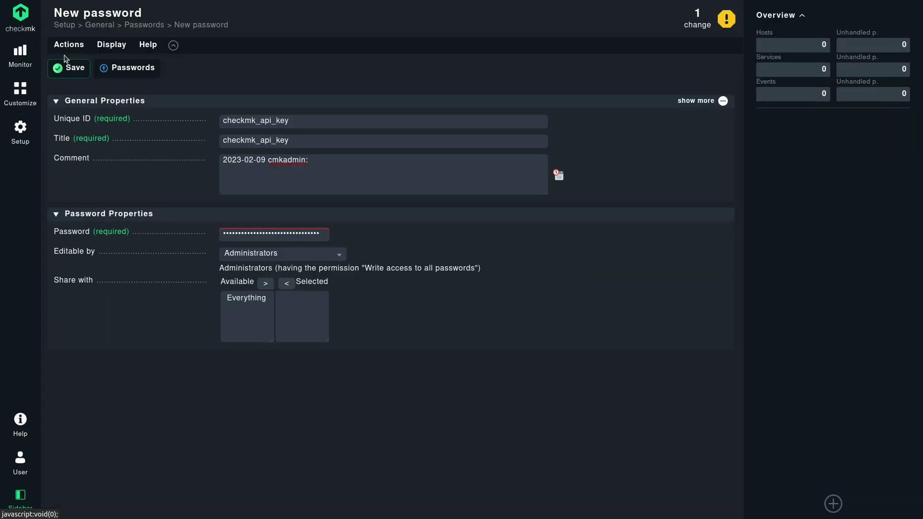
click(73, 78)
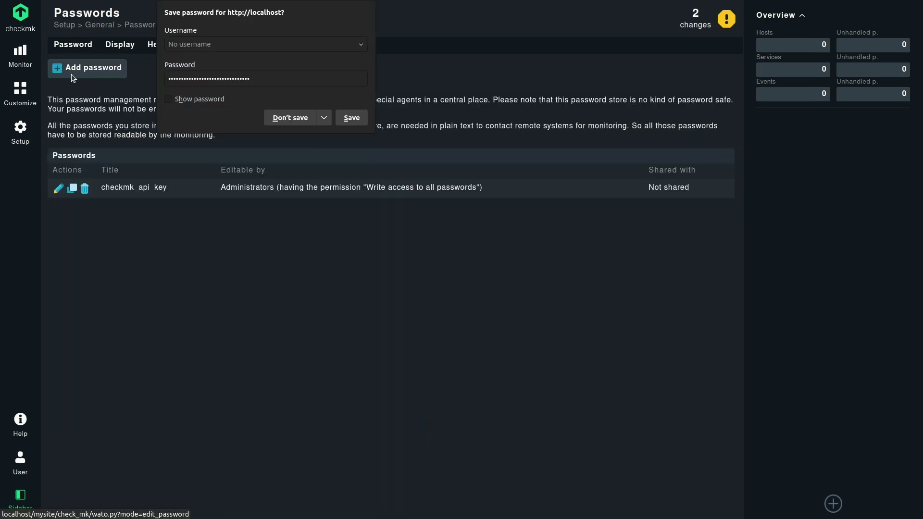
click(290, 116)
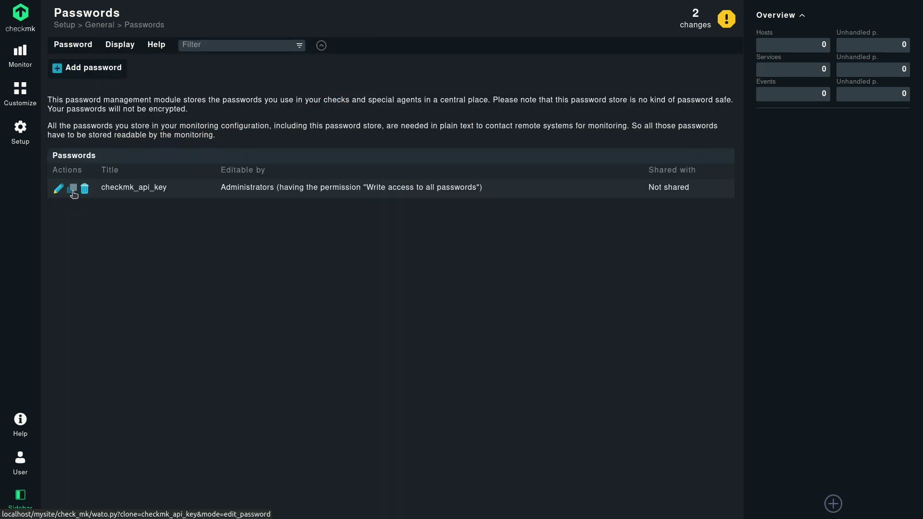
Clone the checkmk_api_key entry and change its unique ID and title to checkmk_app_key.
click(72, 188)
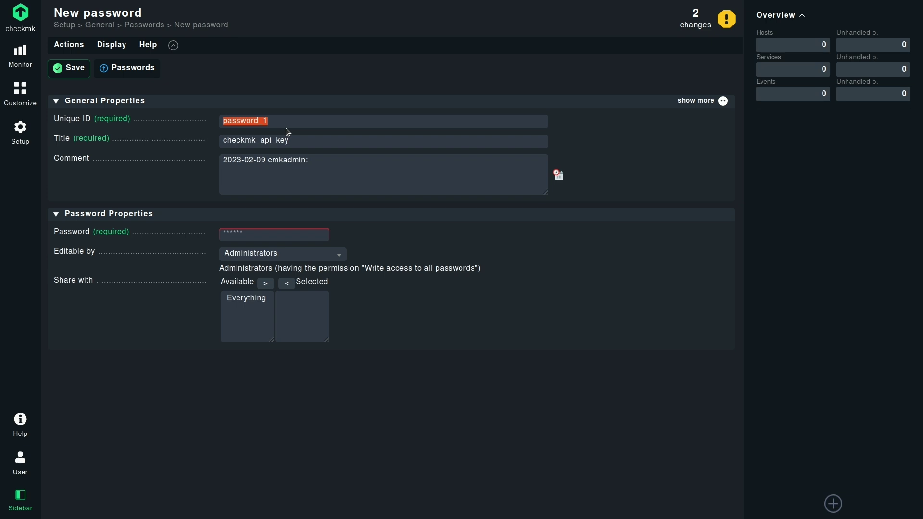
key(BackSpace)
text(ch)
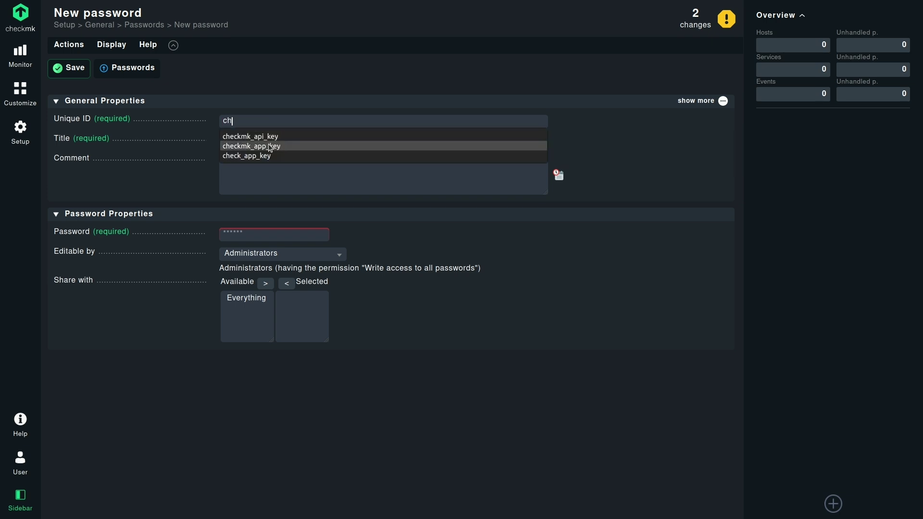
click(268, 146)
drag(291, 143, 202, 134)
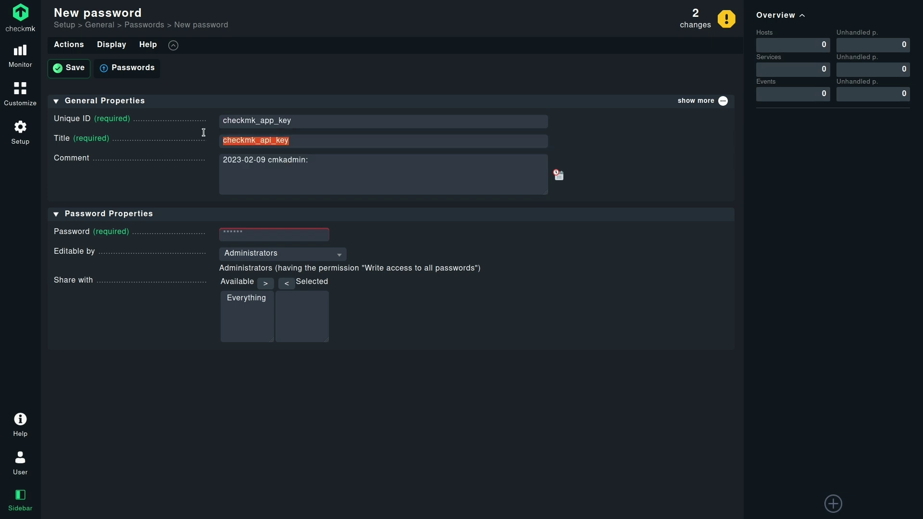
text(ch)
click(269, 166)
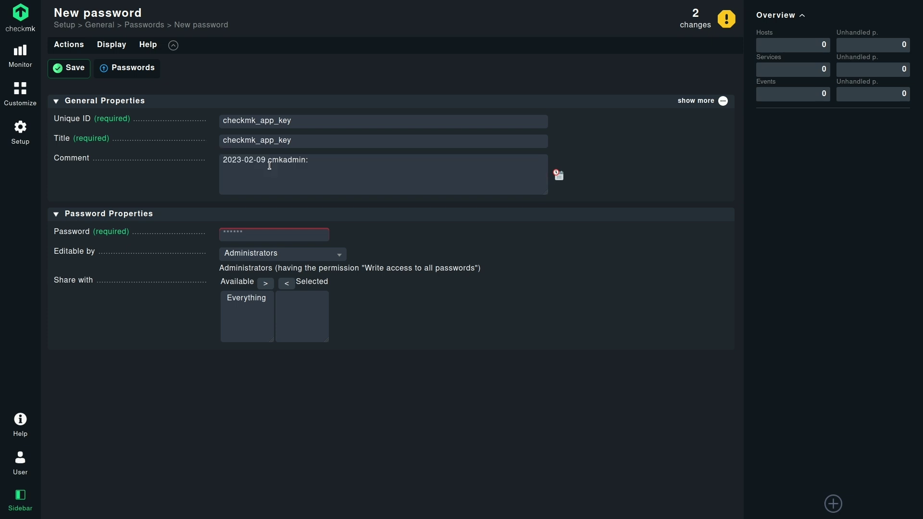
In Datadog, open Application Keys and copy the checkmk_app_key value.
click(259, 234)
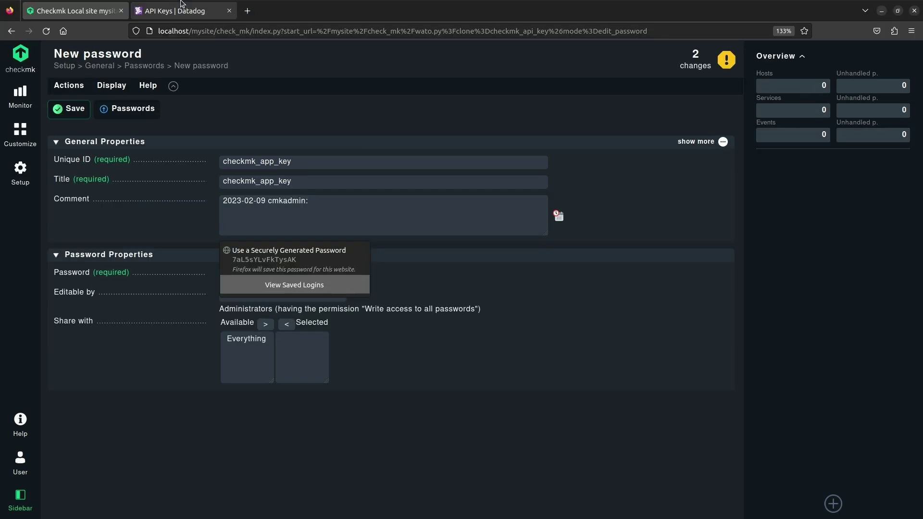
click(169, 14)
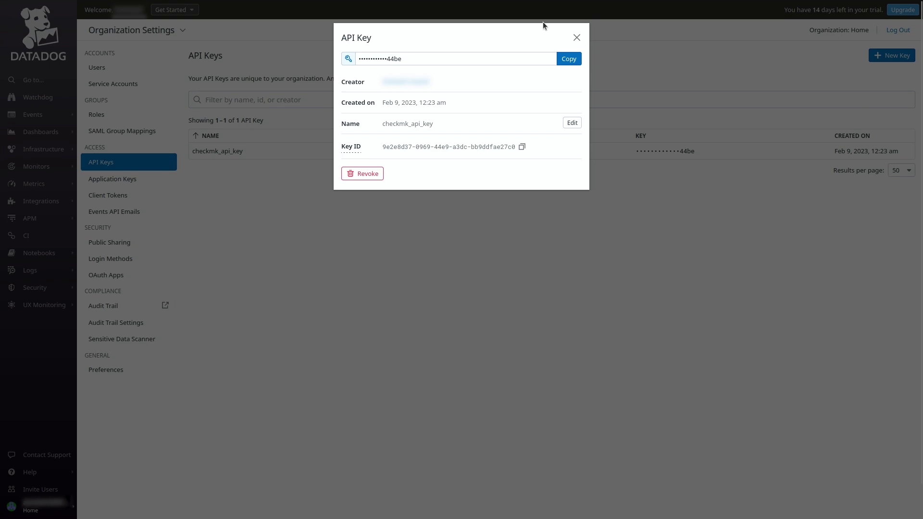
click(577, 38)
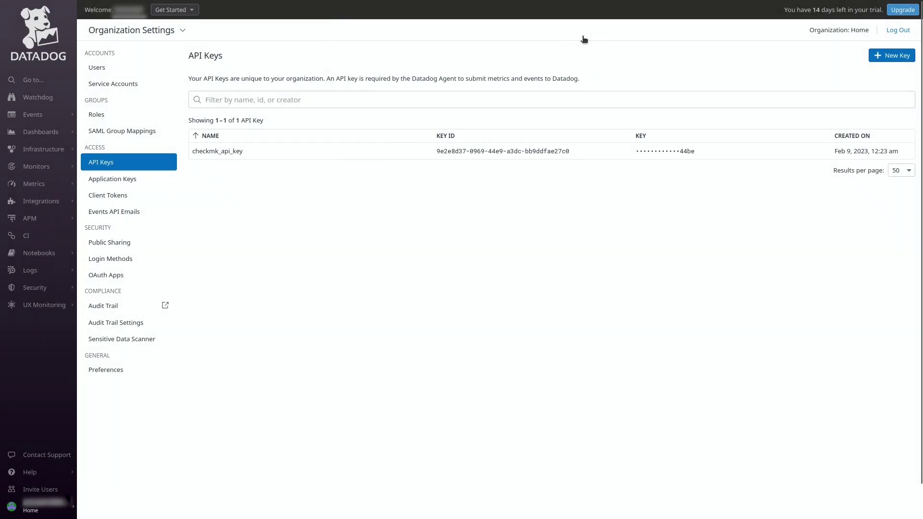
click(126, 181)
click(535, 147)
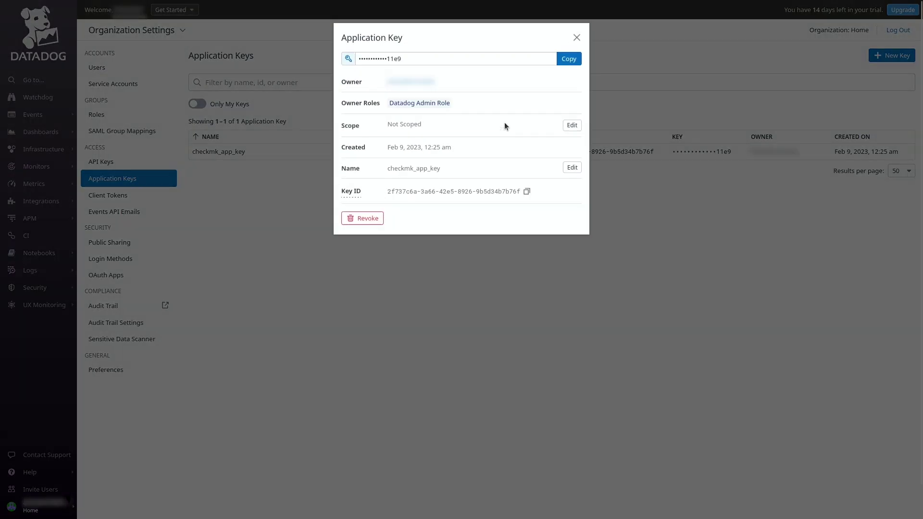
click(569, 59)
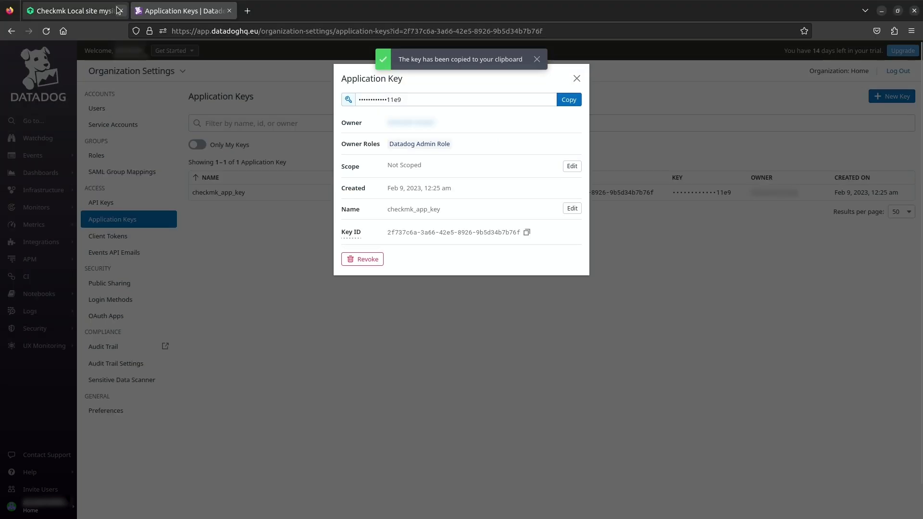
Paste the application key into the Password field of the checkmk_app_key form.
click(89, 13)
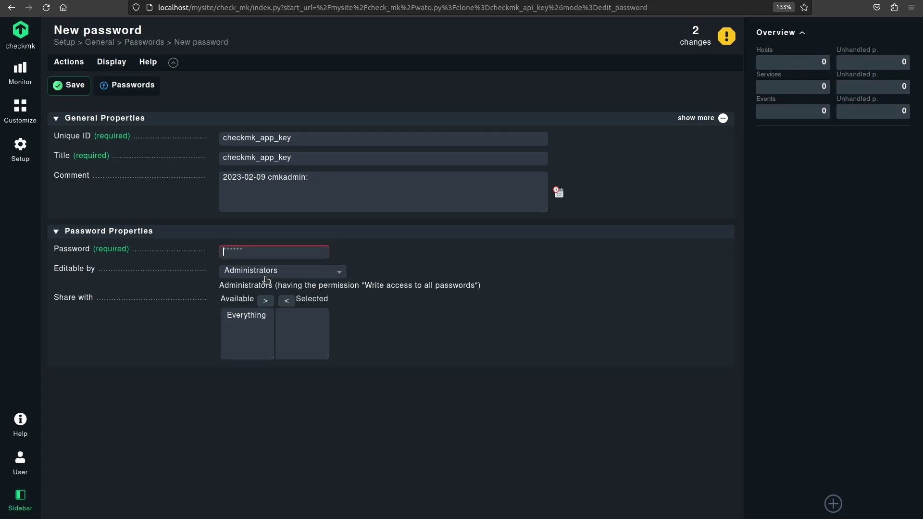
click(264, 241)
key(ctrl+v)
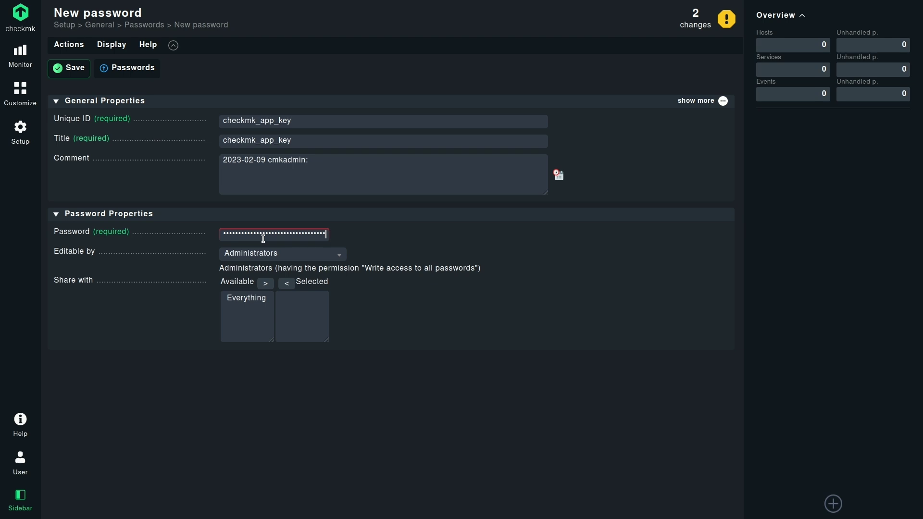
key(ctrl+a)
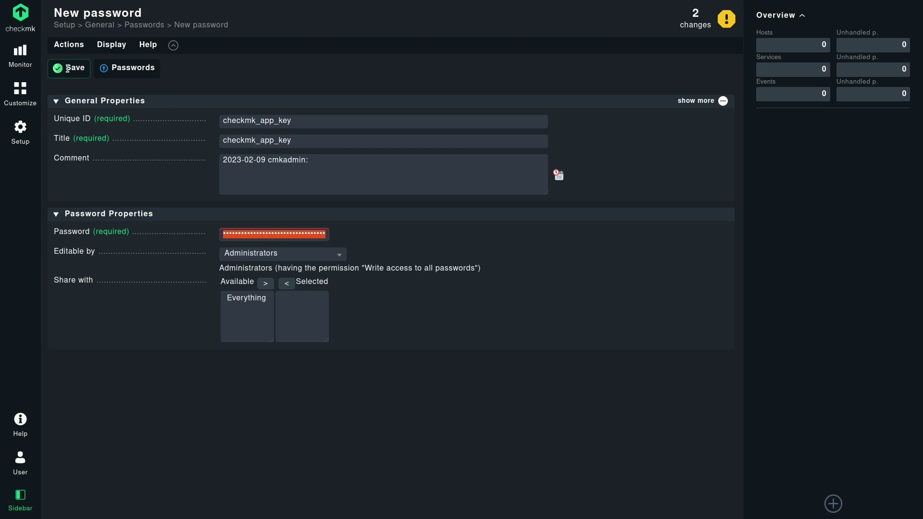
Save checkmk_app_key without storing it in the browser, then activate the 3 pending changes on mysite.
click(68, 68)
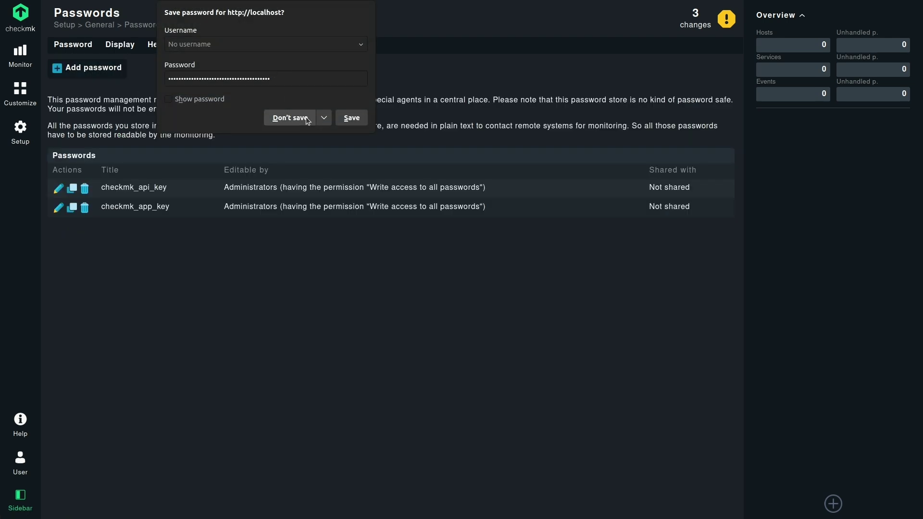
click(292, 118)
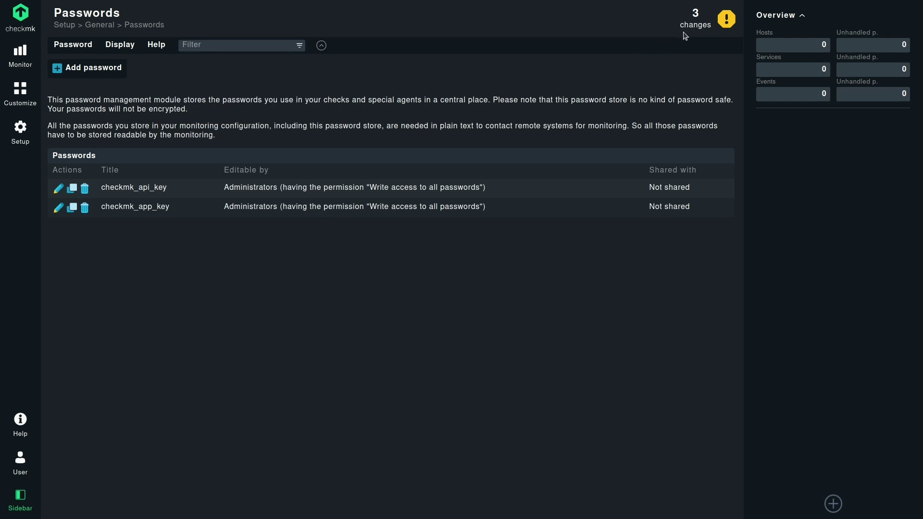
click(695, 28)
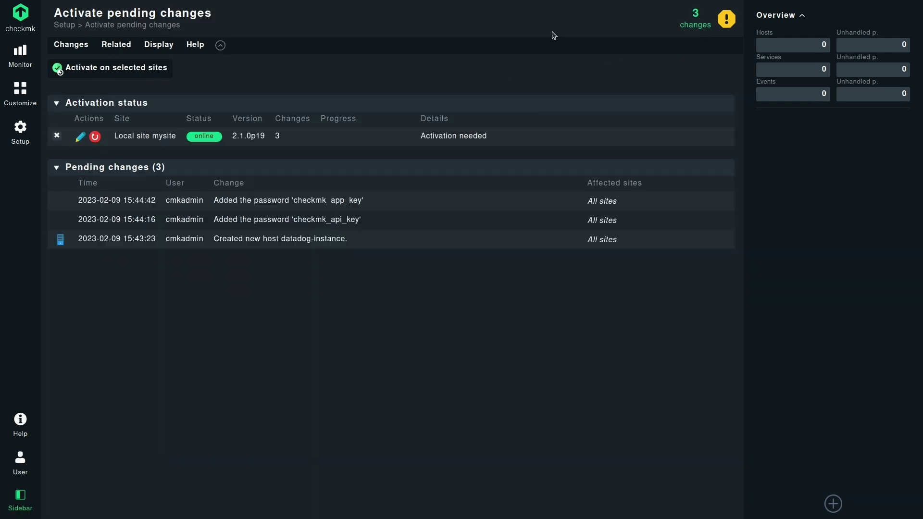
click(146, 70)
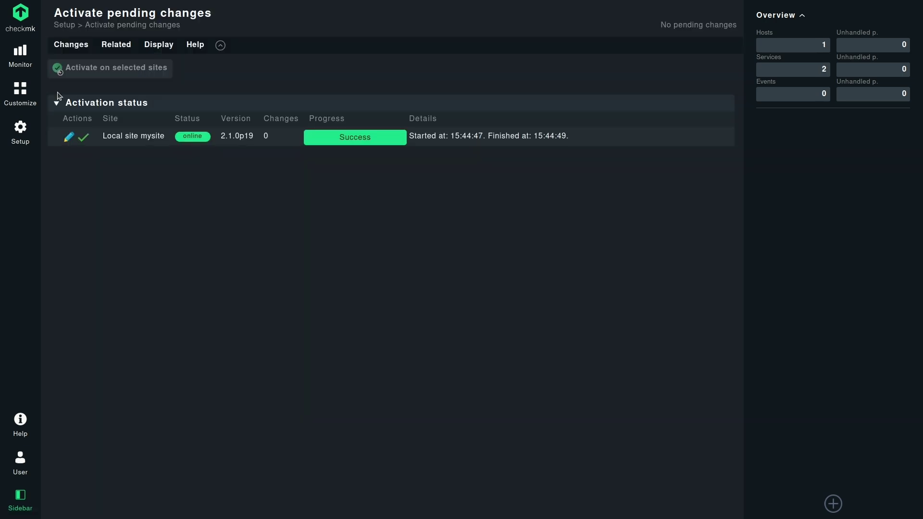
Reach Event Console through the Setup search 'even' and show the Default rule pack's four Datadog rules.
click(35, 139)
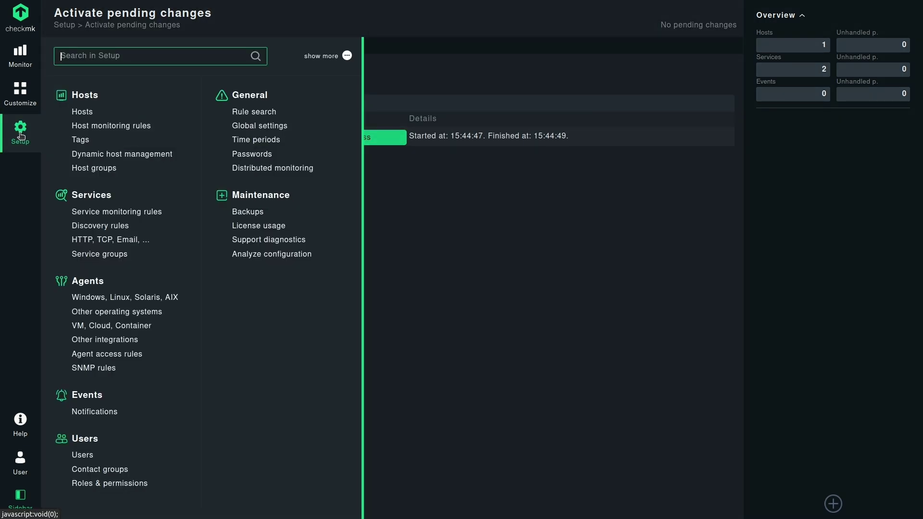
text(even)
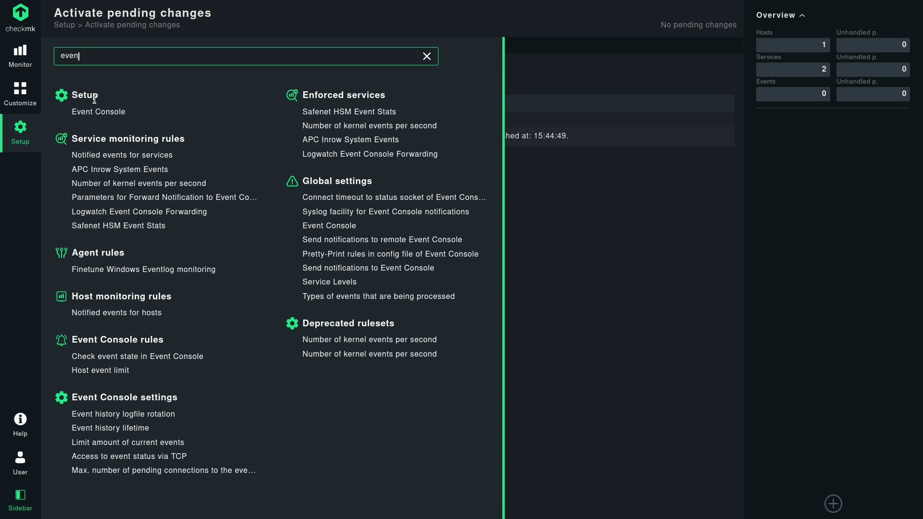
click(111, 113)
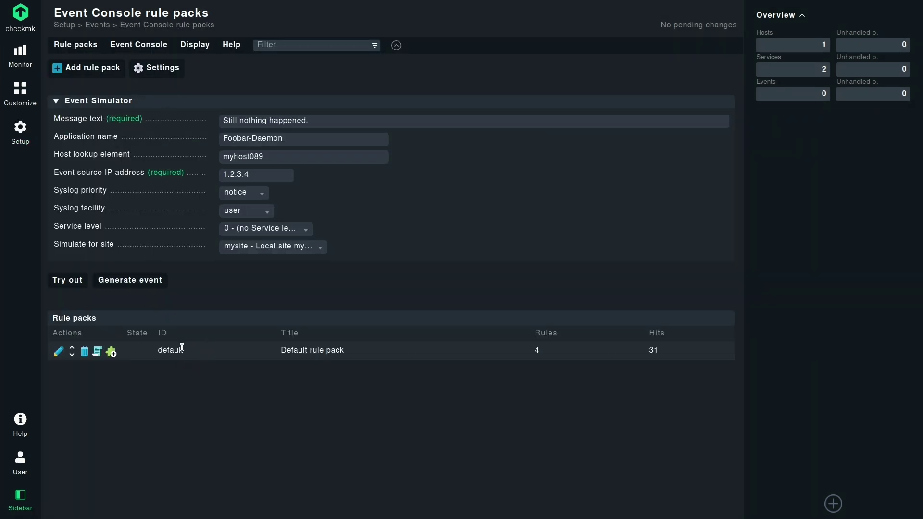
click(97, 351)
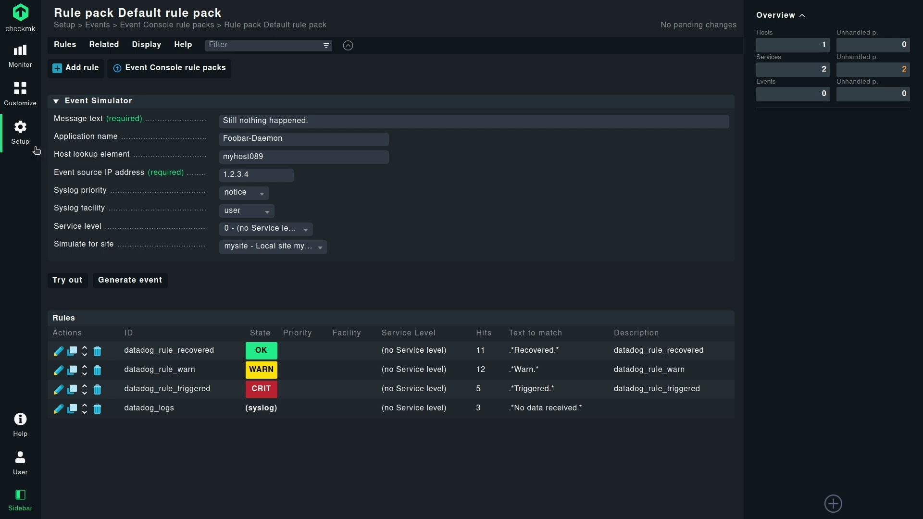
Find the Datadog integration rule set via the Setup search 'data' and start a new rule.
click(22, 140)
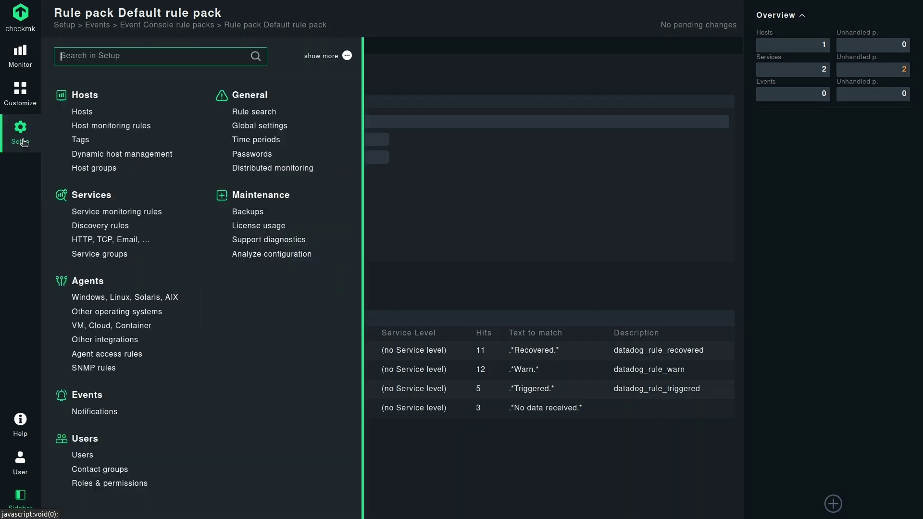
click(109, 55)
text(data)
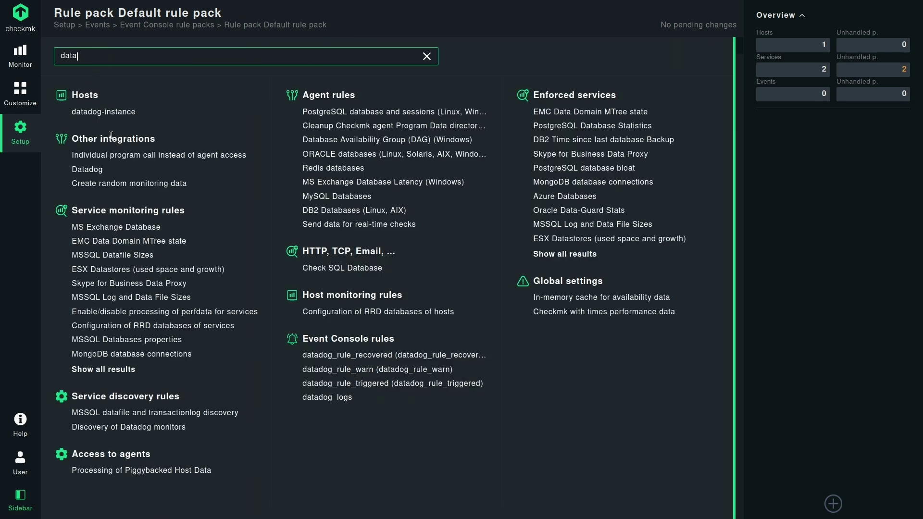
click(89, 170)
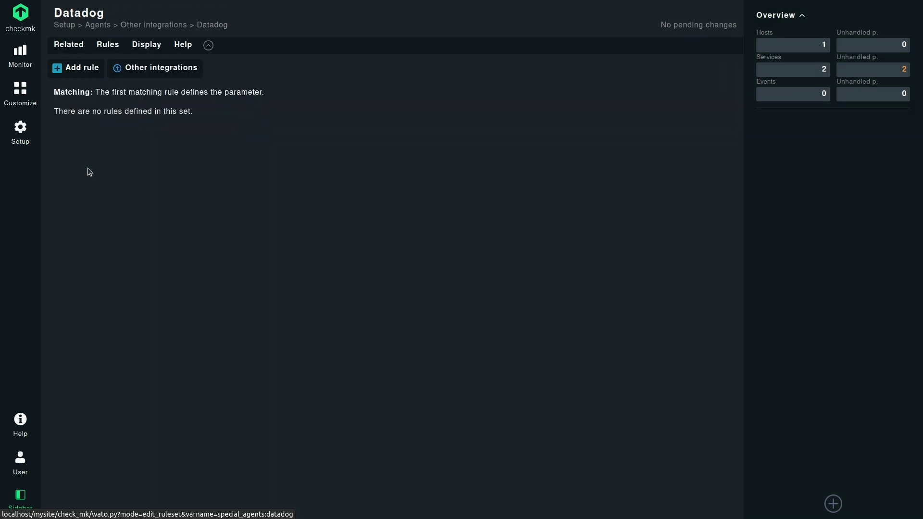
click(80, 71)
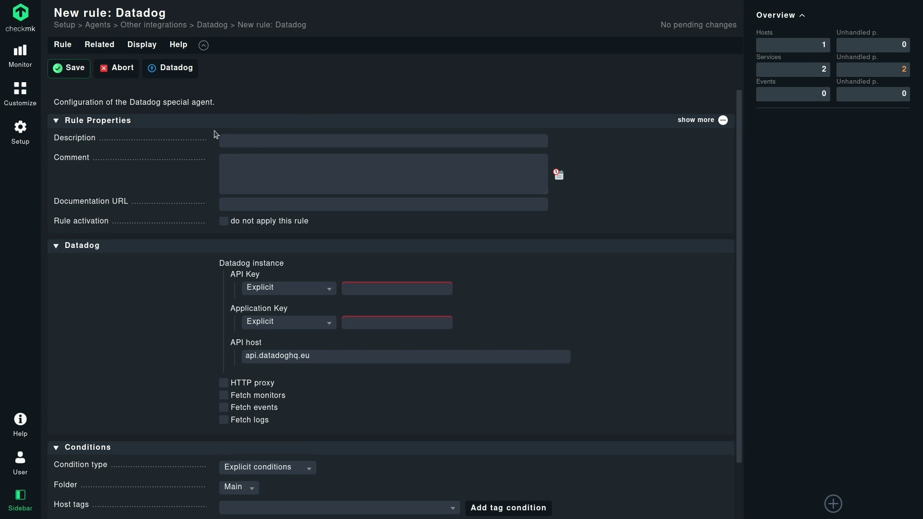
Set the rule description to 'Datadog integration' and date-stamp the comment.
text(Da)
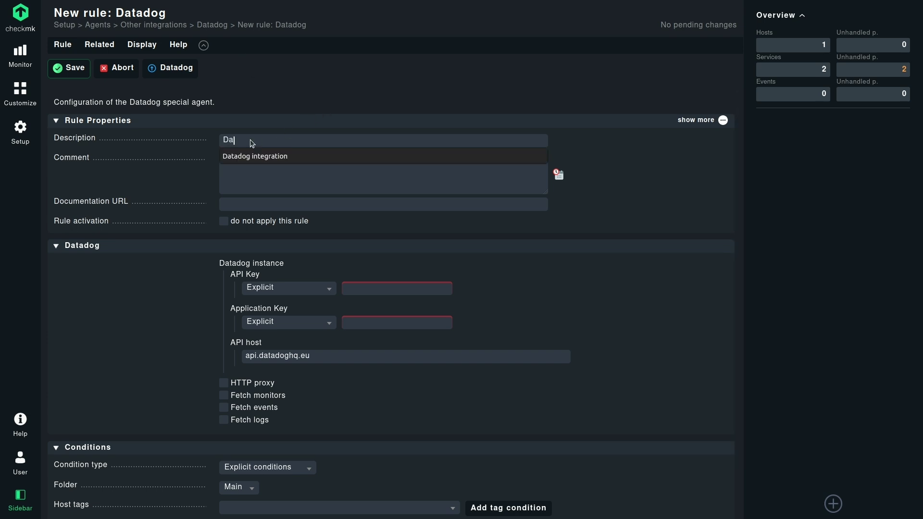
text(ta)
click(278, 157)
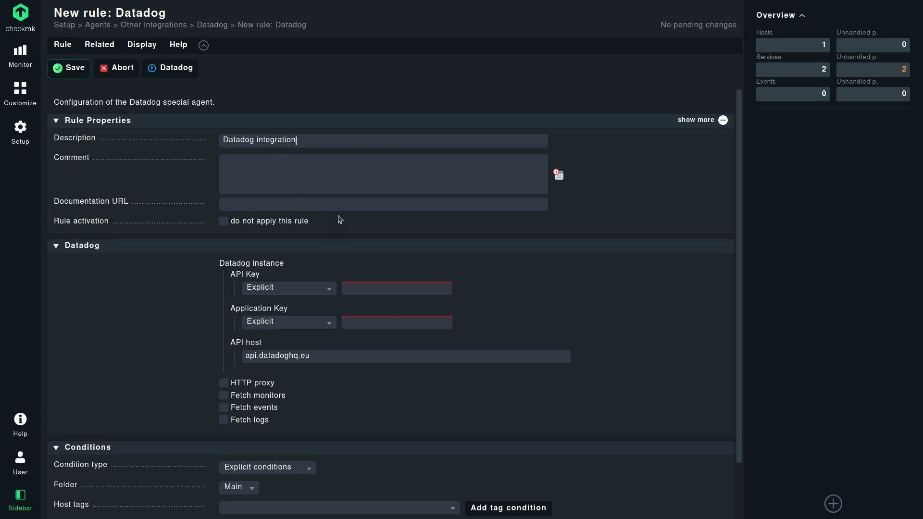
click(559, 175)
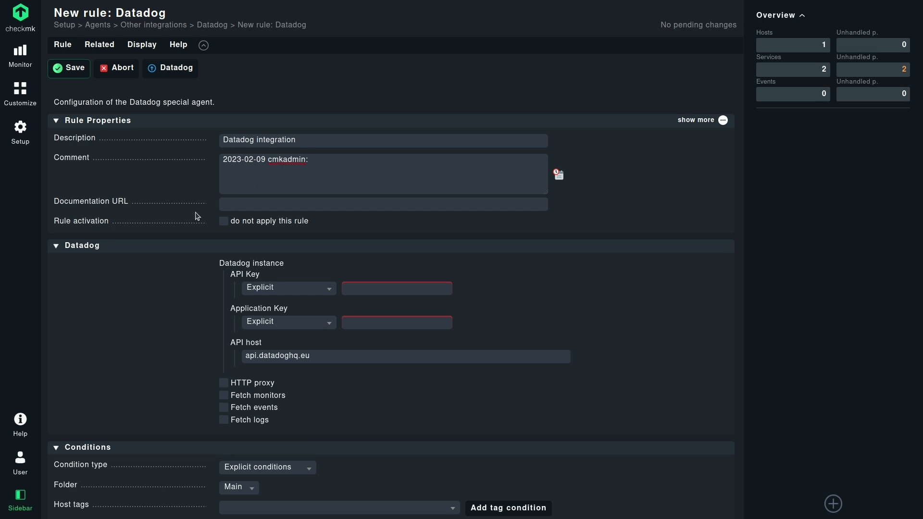
click(299, 209)
Take the API key and application key from the password store entries checkmk_api_key and checkmk_app_key.
click(264, 289)
click(264, 320)
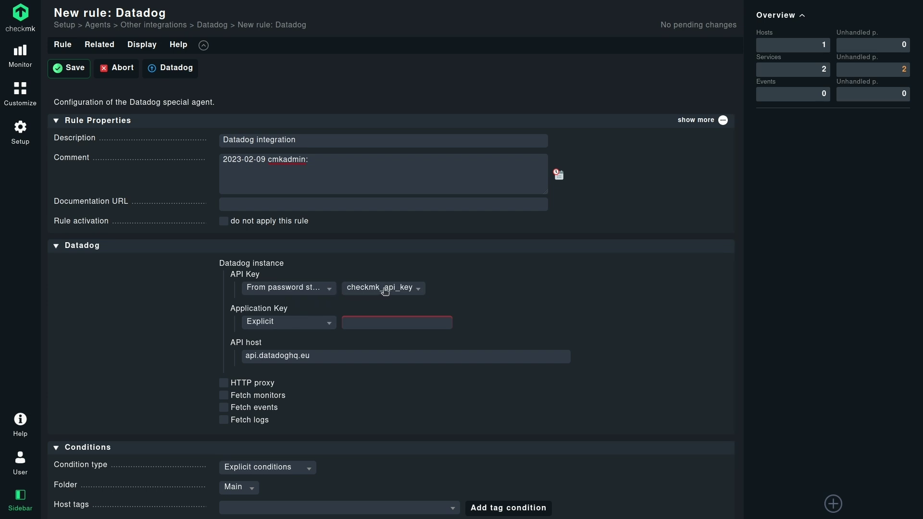
click(312, 321)
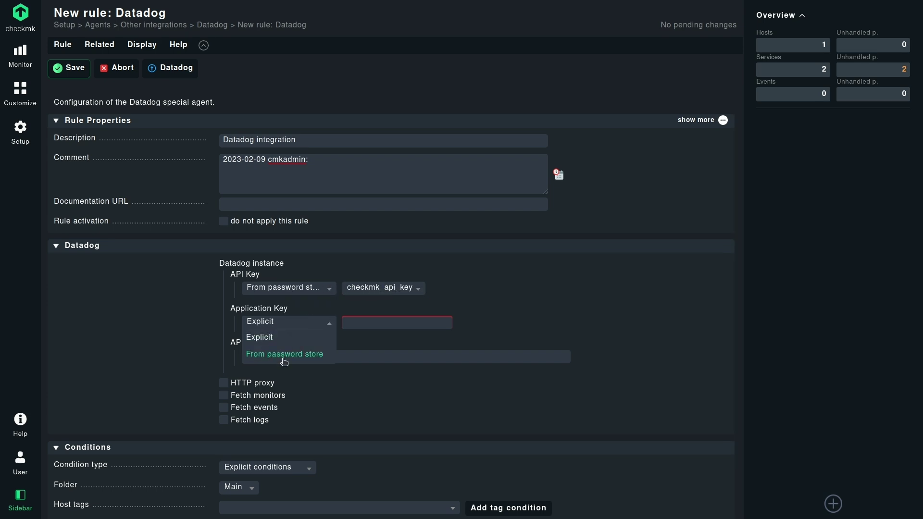
click(282, 357)
click(397, 329)
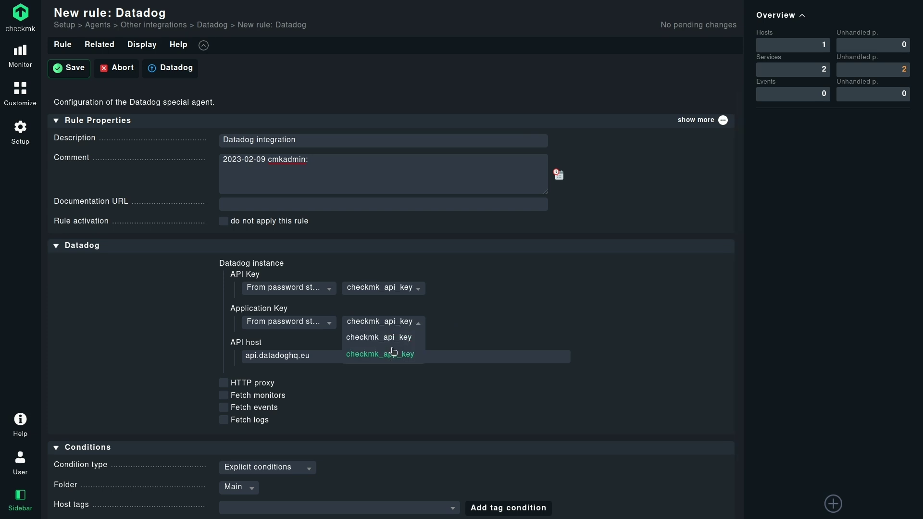
click(392, 354)
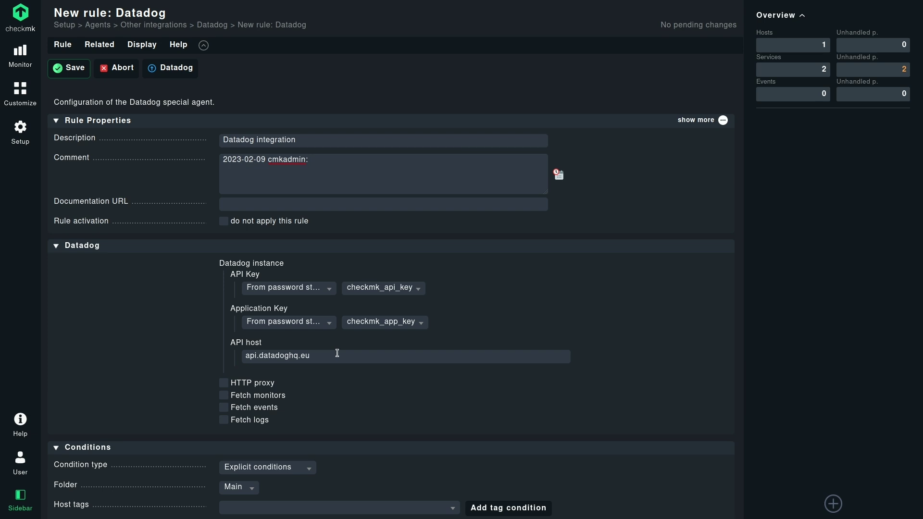
click(342, 355)
Enable fetching of Datadog monitors and Datadog events.
click(223, 395)
scroll(130, 402, down, 1)
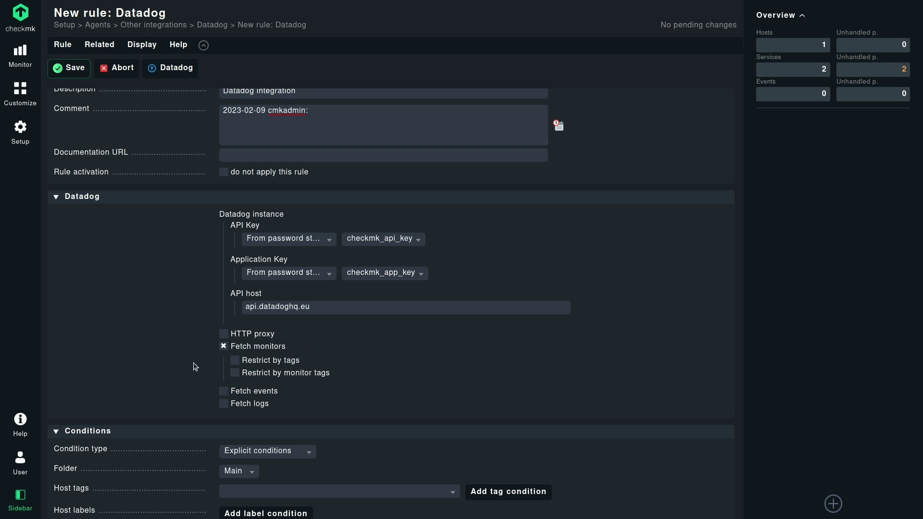
click(224, 393)
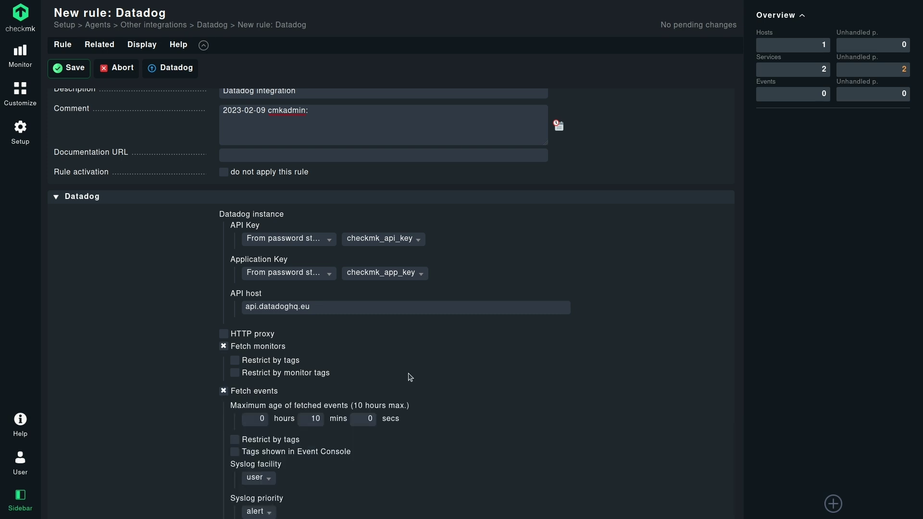
Set the fetched events' maximum age to 1 hours 0 mins.
click(261, 418)
key(BackSpace)
text(1)
double_click(311, 419)
text(0)
scroll(429, 385, down, 1)
scroll(430, 385, down, 3)
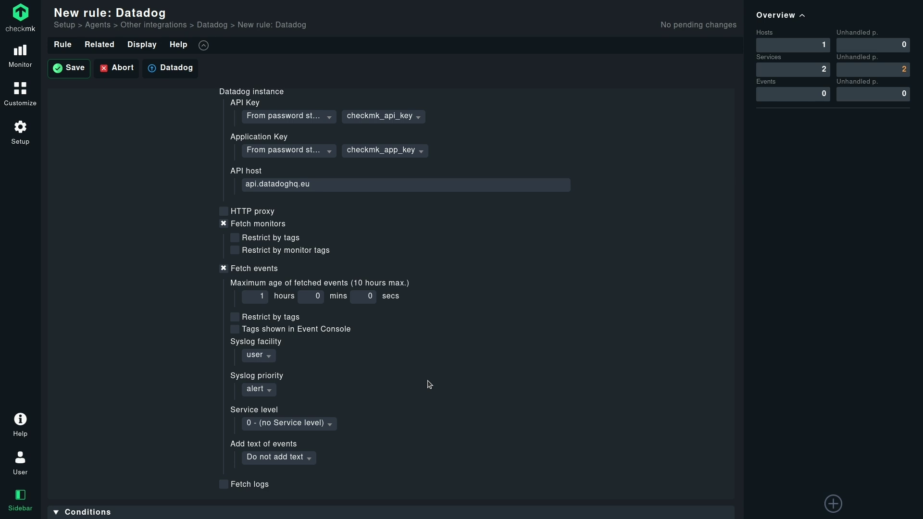
scroll(429, 384, down, 1)
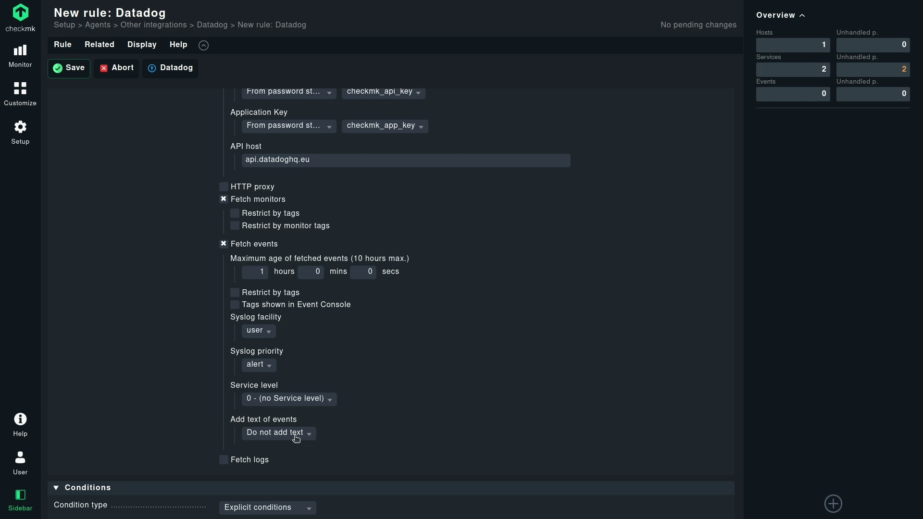
Enable Datadog log fetching in the rule with a maximum age of 1 hours 0 mins.
click(224, 460)
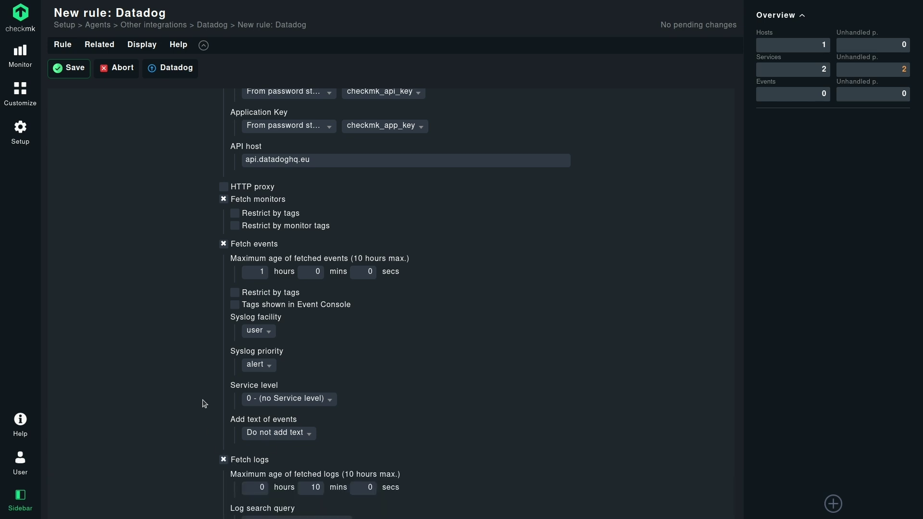
scroll(204, 404, down, 3)
scroll(204, 404, down, 2)
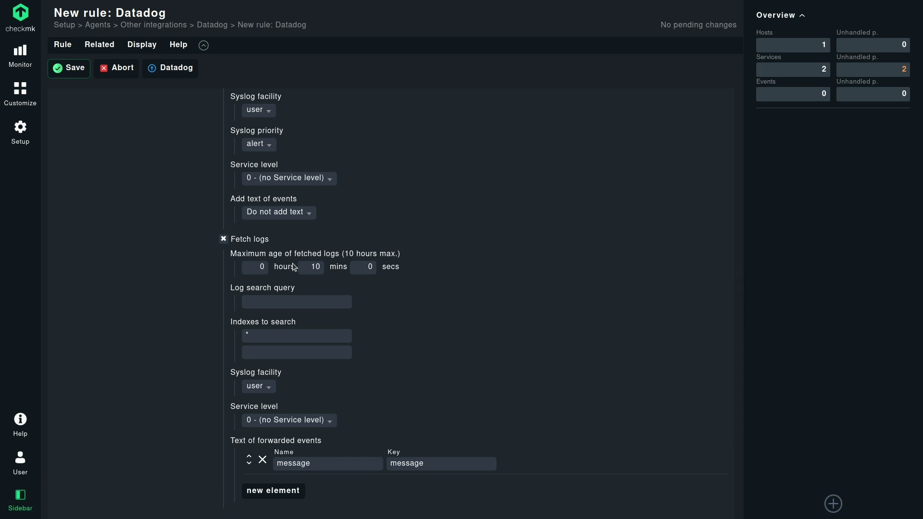
click(258, 267)
double_click(311, 266)
key(BackSpace)
text(0)
double_click(259, 266)
text(1)
scroll(392, 338, down, 3)
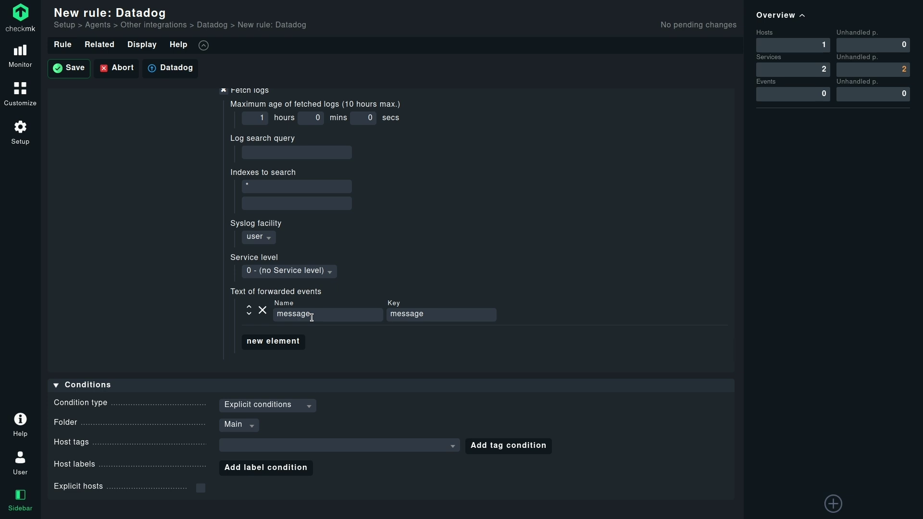
Restrict the Datadog rule to explicit host datadog-instance and save it.
click(282, 340)
click(263, 341)
click(201, 488)
click(251, 488)
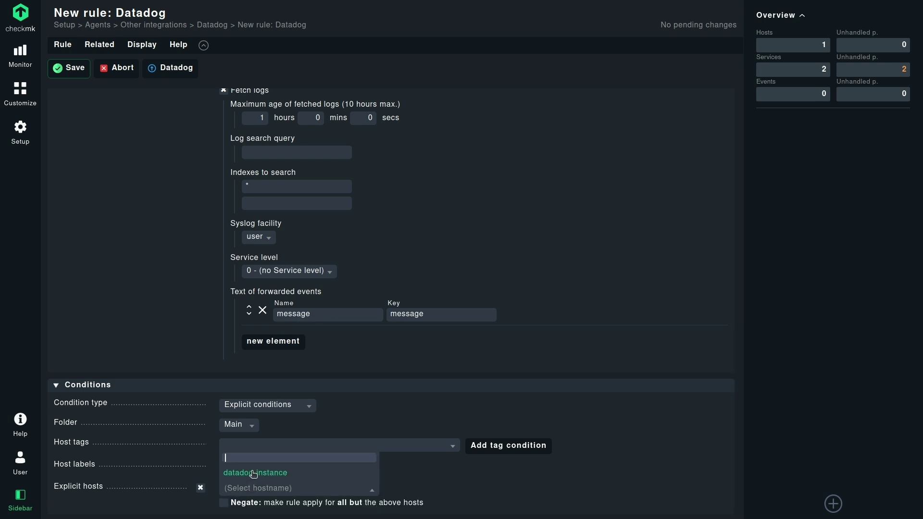
click(254, 474)
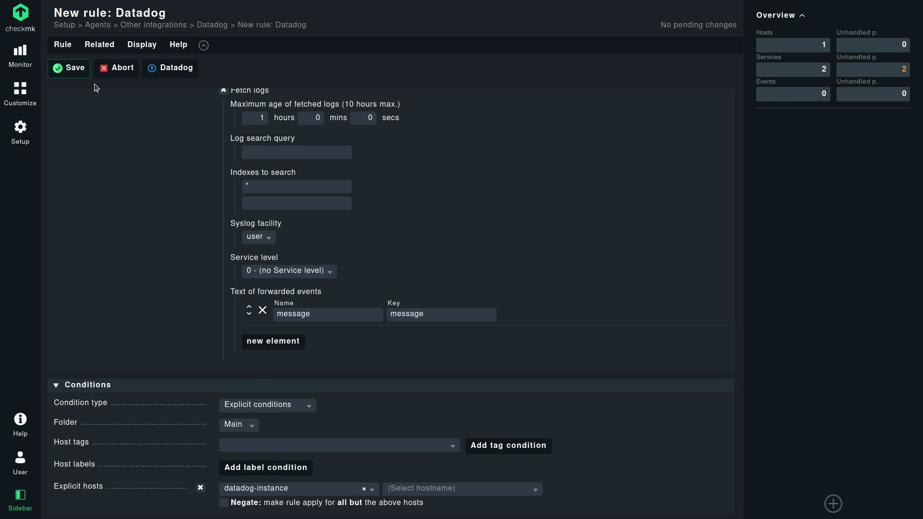
click(75, 68)
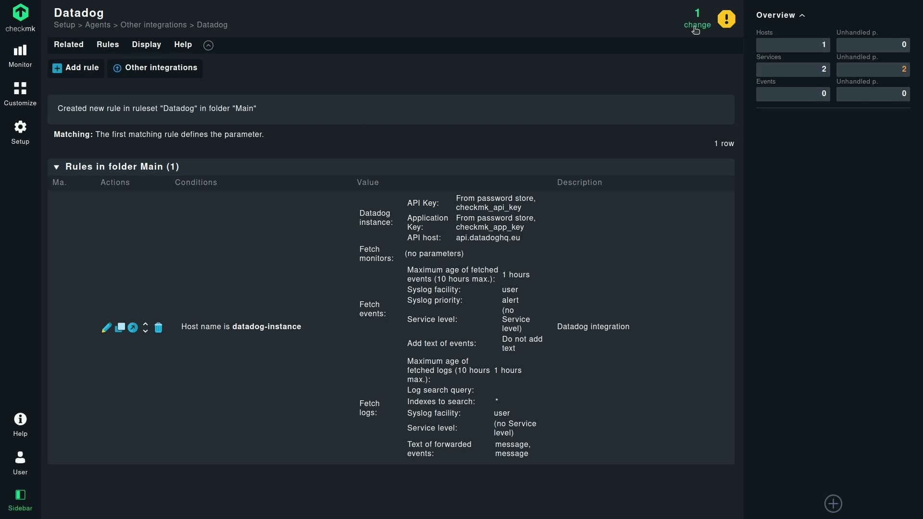
Accept all three discovered Datadog services (Events, logs, Disk space monitor) on datadog-instance.
click(257, 327)
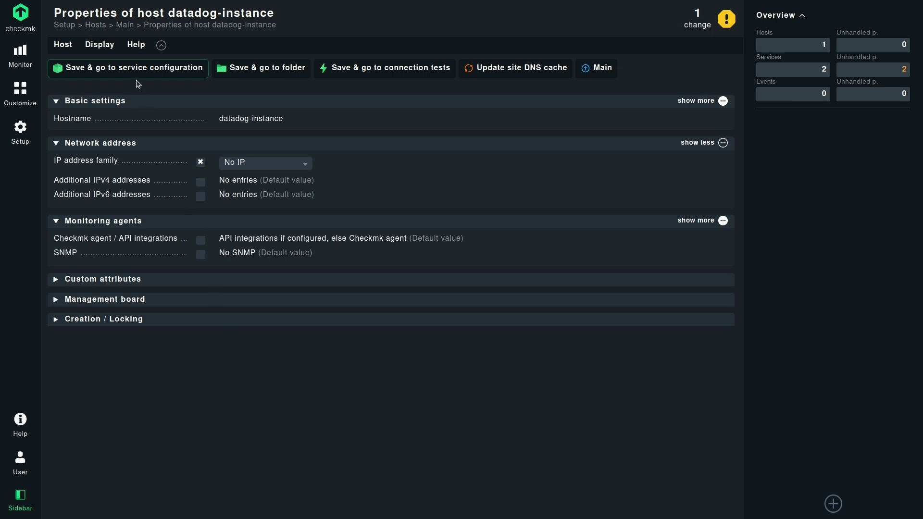
click(118, 68)
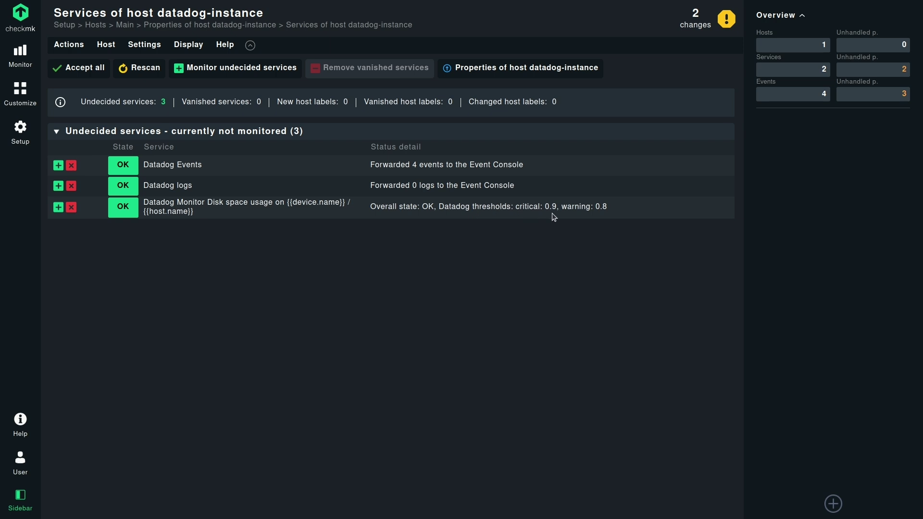
click(85, 69)
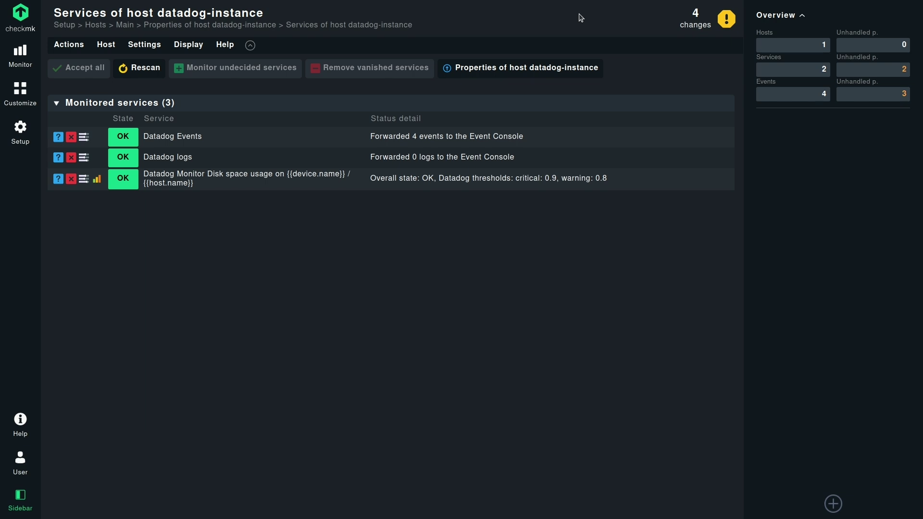
Activate the 4 pending changes on the site, then show all hosts.
click(695, 20)
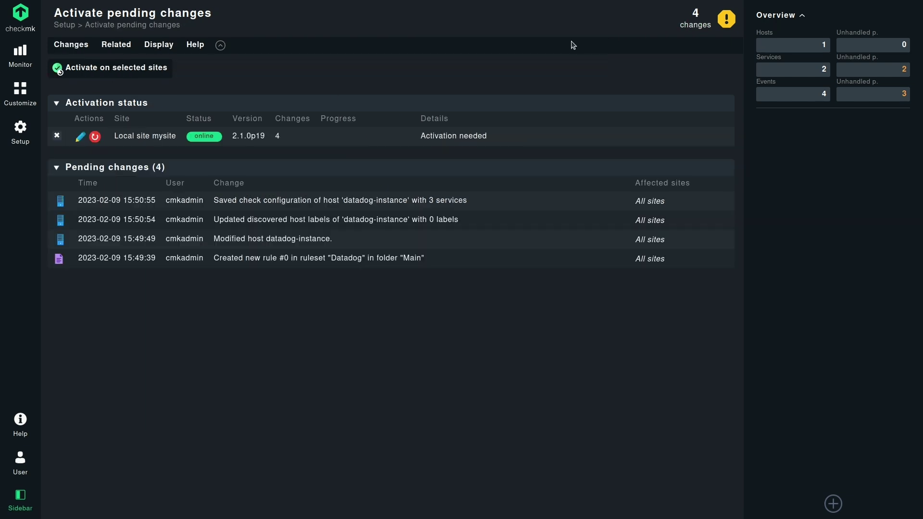
click(142, 72)
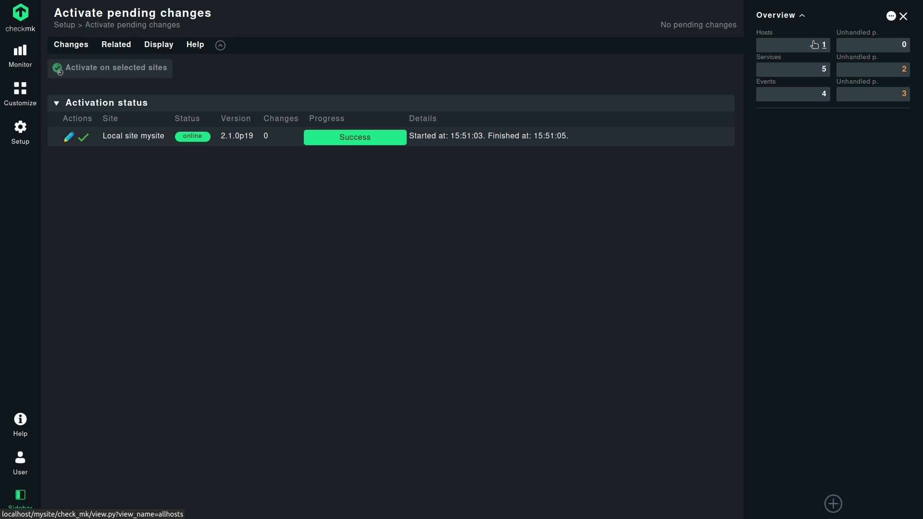
click(813, 45)
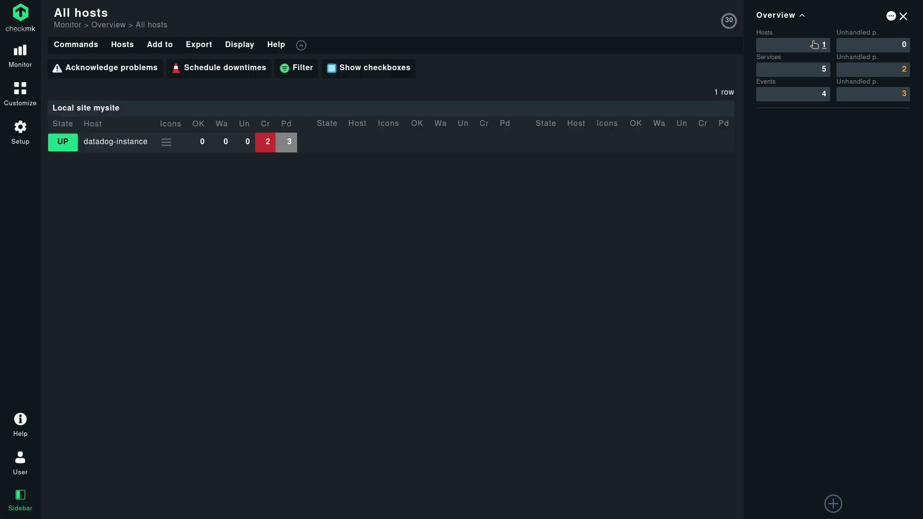
Reschedule the Check_MK and Check_MK Discovery checks on datadog-instance.
click(116, 142)
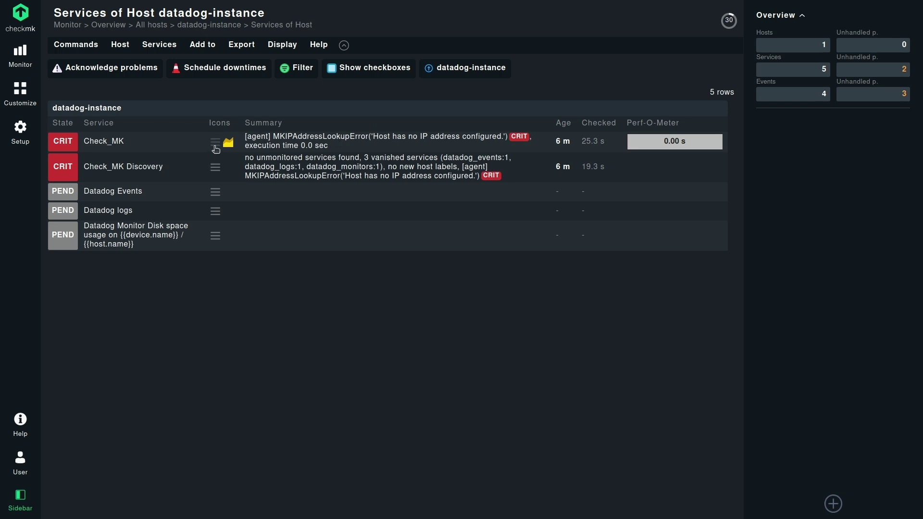
click(215, 144)
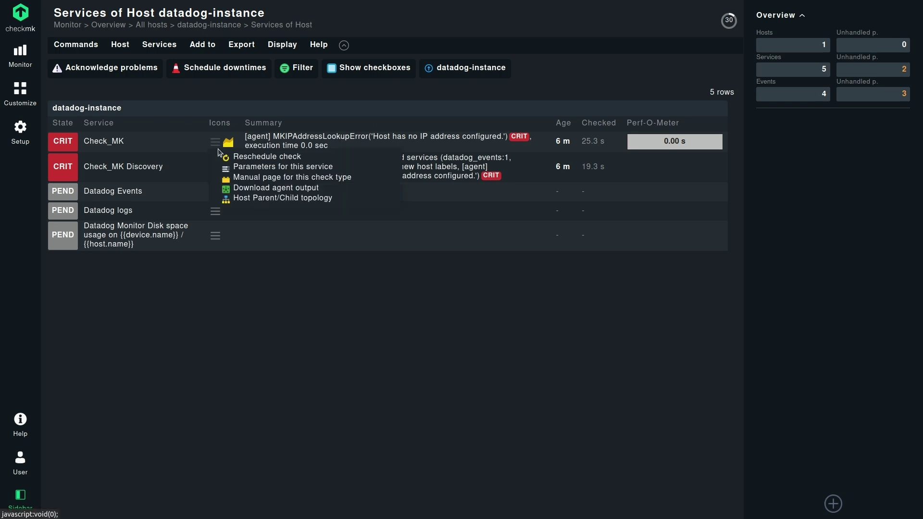
click(250, 159)
click(214, 165)
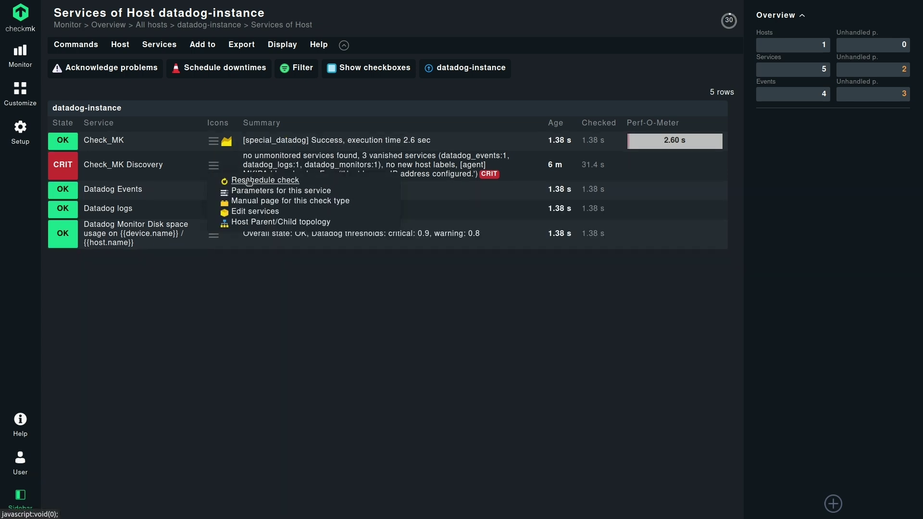
click(248, 181)
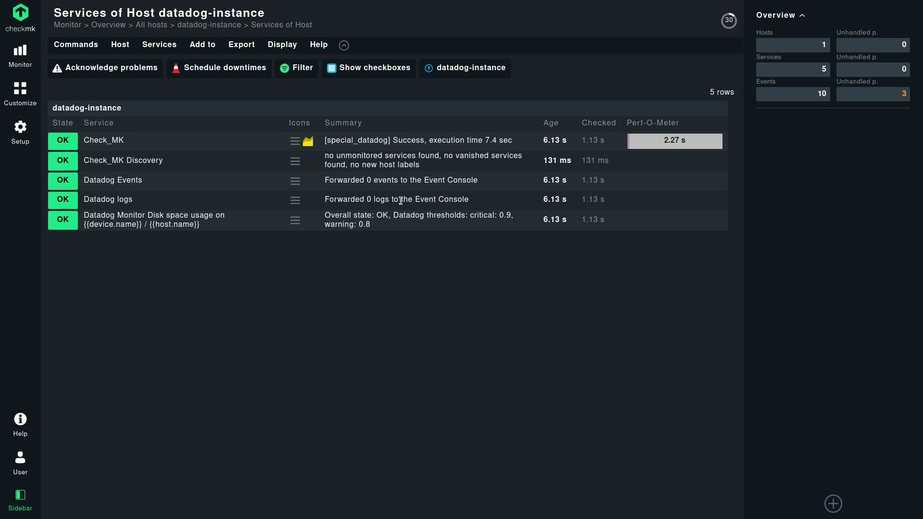
Show the Event Console list of 10 forwarded Datadog log and monitor events.
click(820, 96)
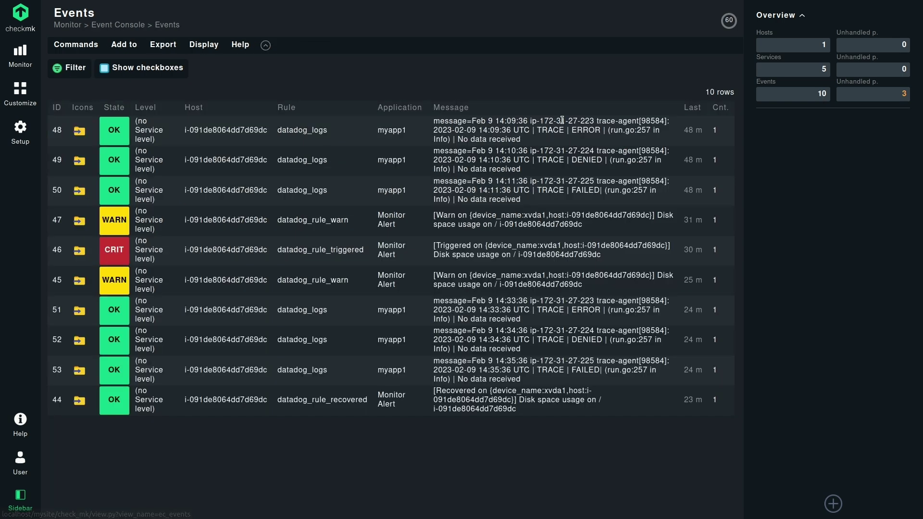